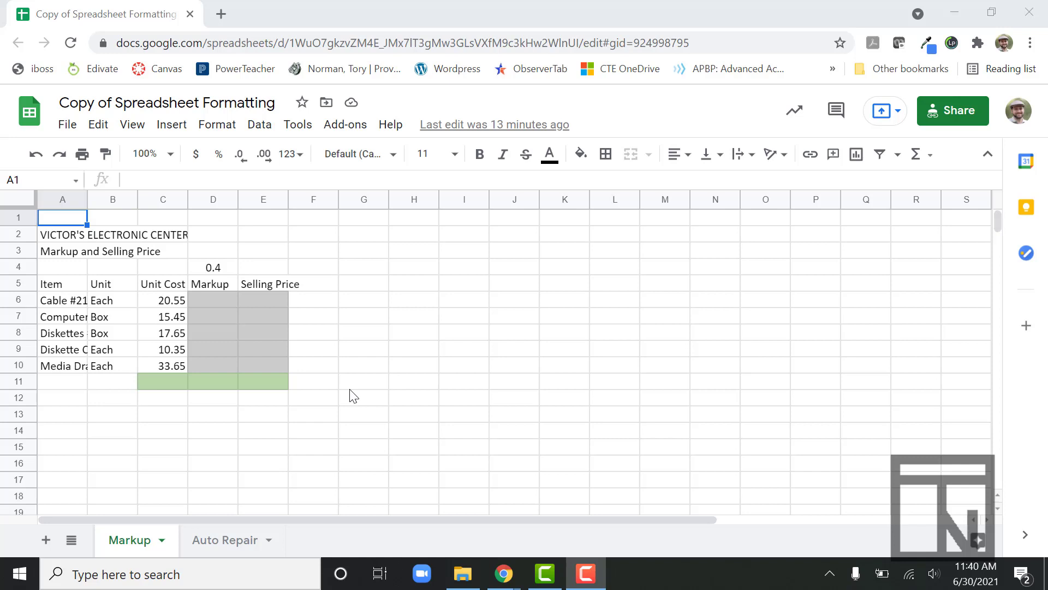
Step: Merge cells A2:E2 on the Markup sheet and center the company title horizontally across them
click(217, 545)
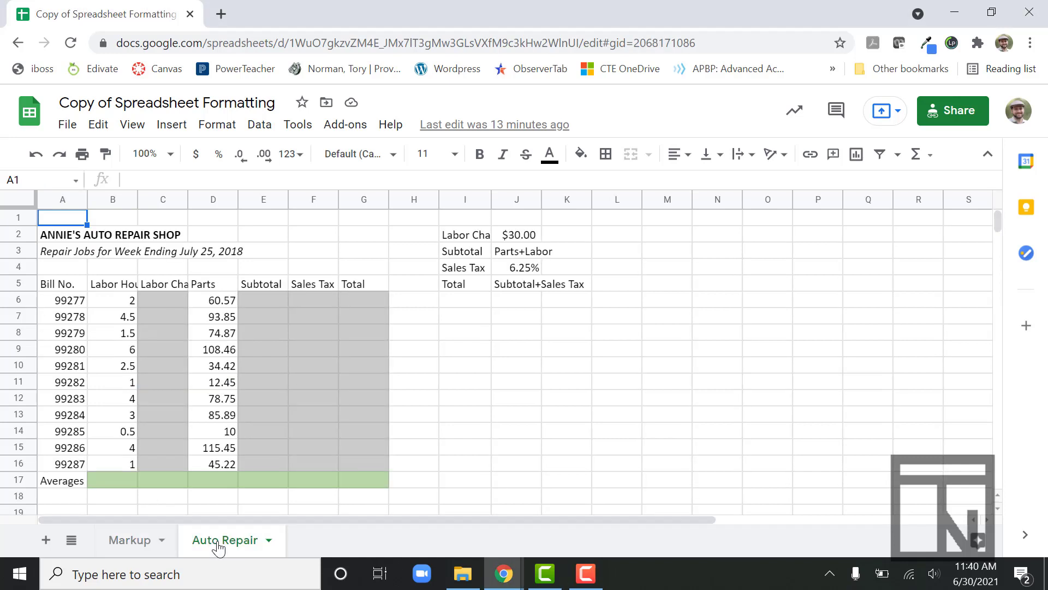
click(145, 546)
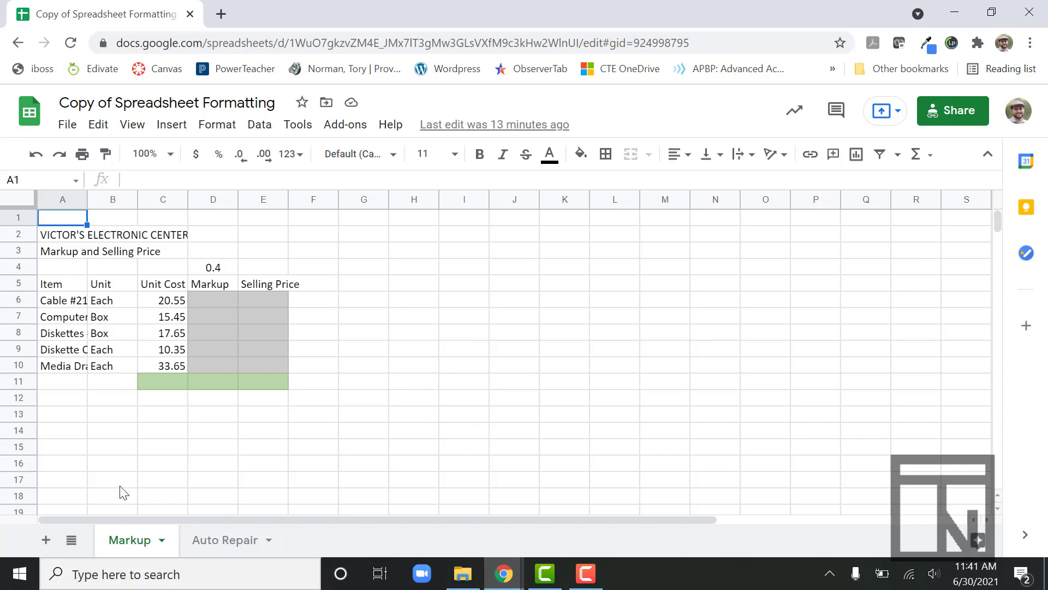
click(77, 240)
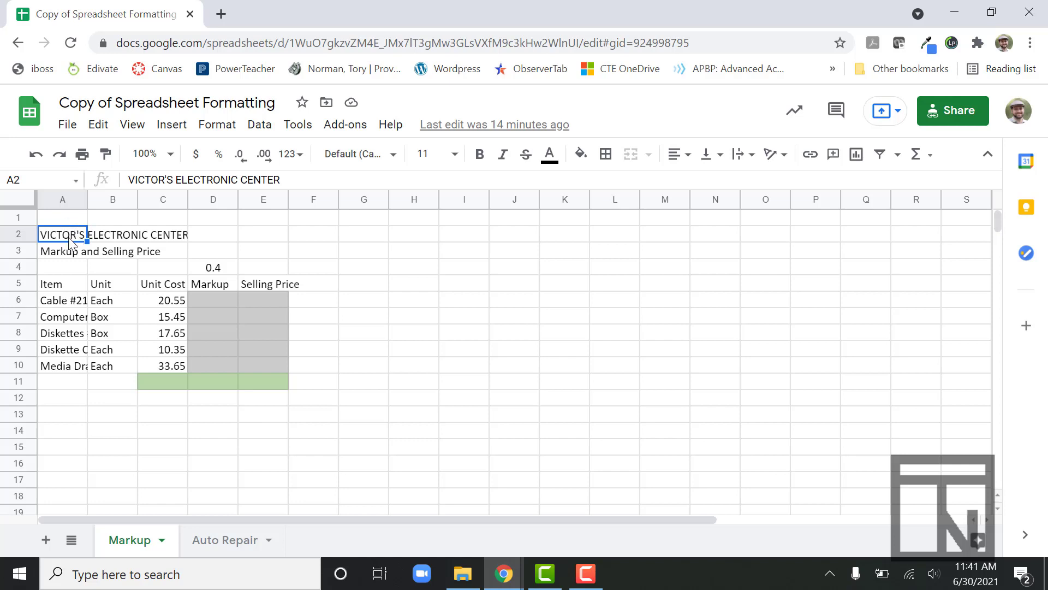
drag(70, 242, 264, 239)
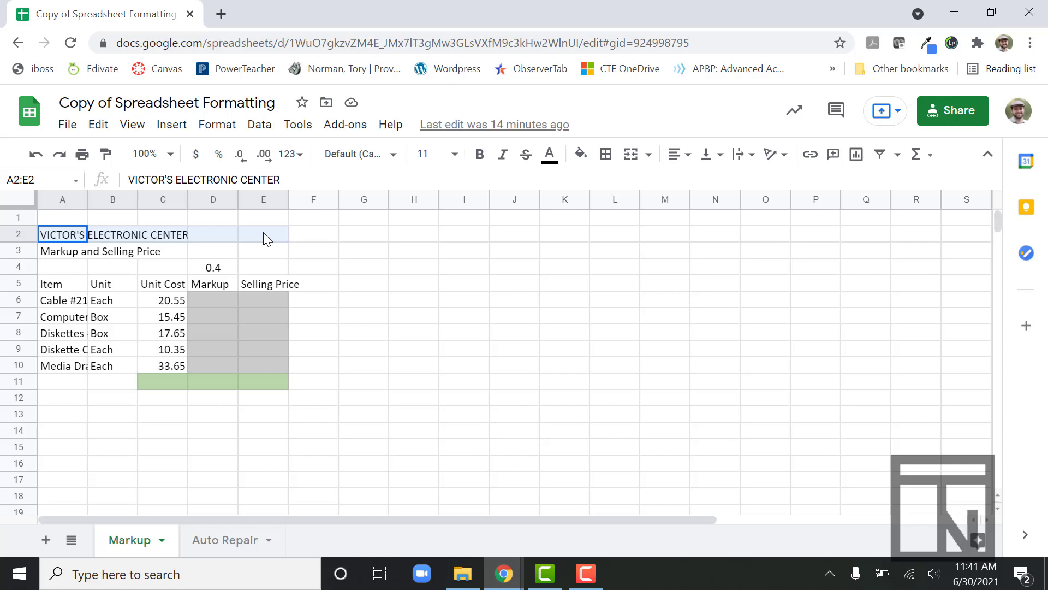
drag(263, 238, 263, 239)
click(632, 156)
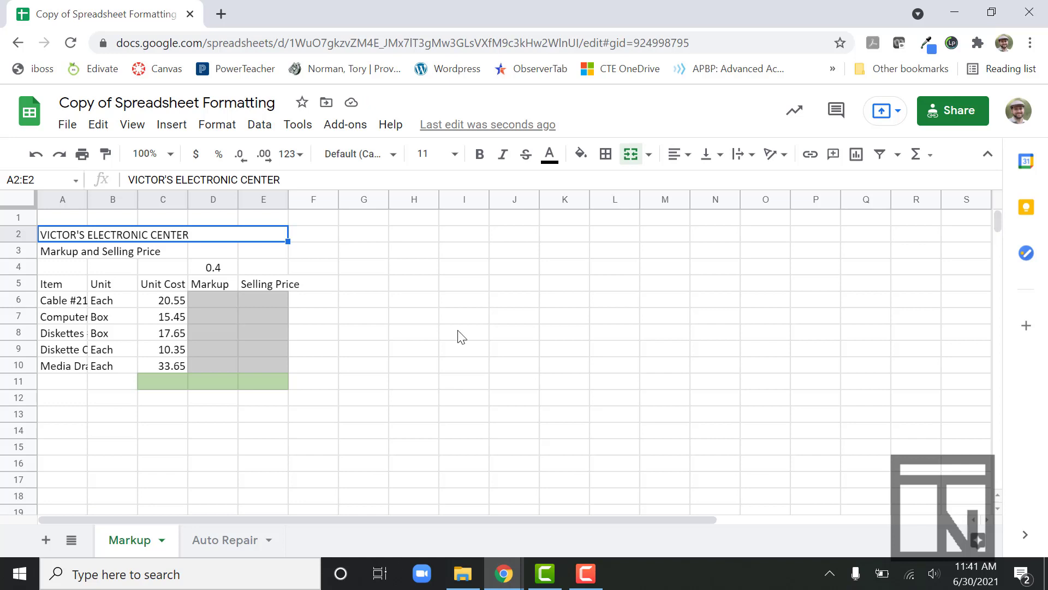
click(685, 157)
click(697, 182)
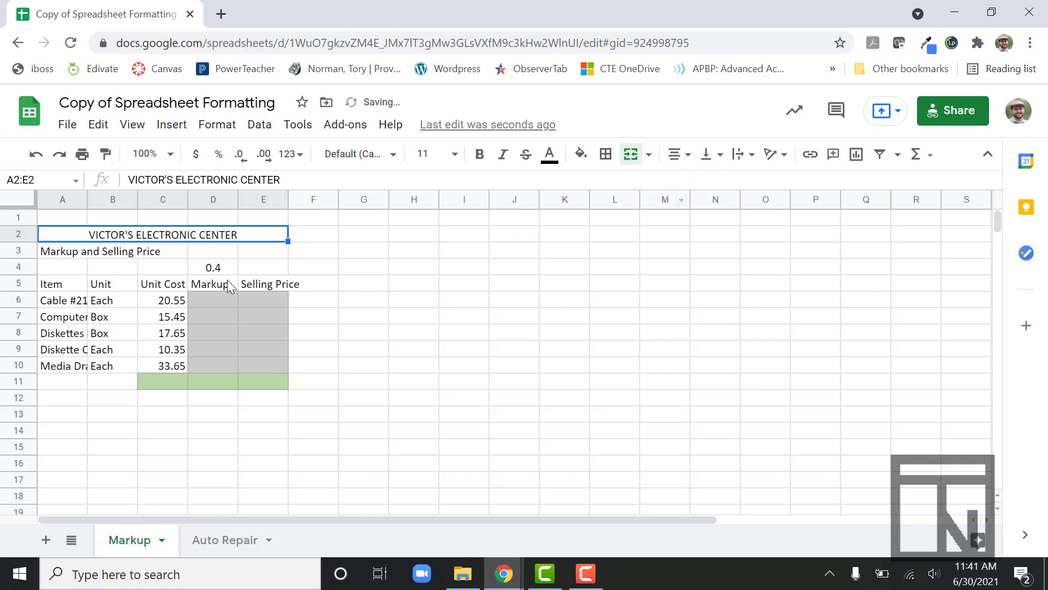
Step: Merge and center the subtitle "Markup and Selling Price" across A3:E3, and italicize it
drag(71, 252, 263, 254)
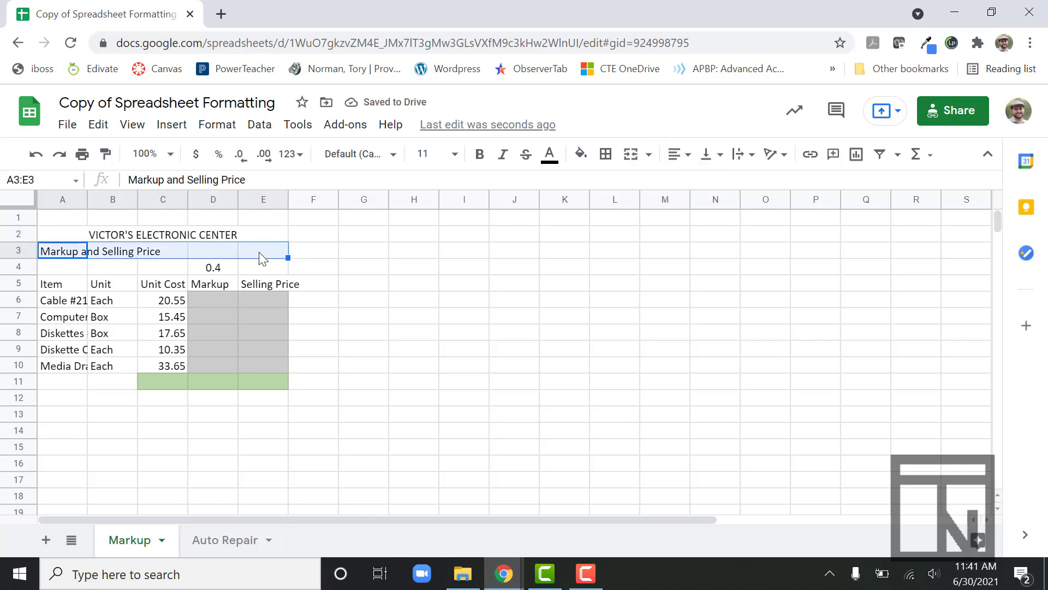
click(633, 157)
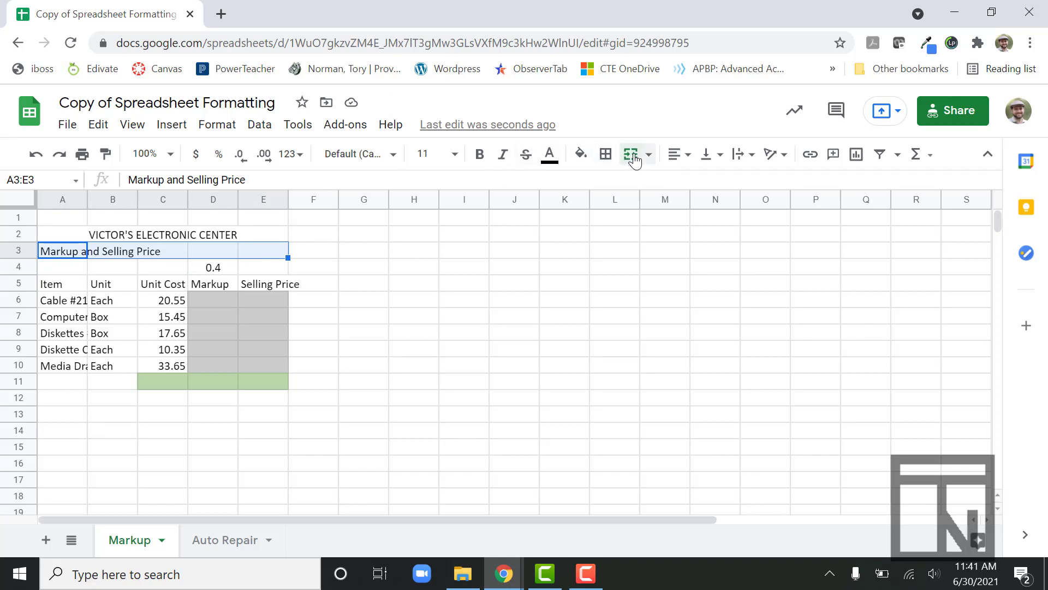
click(672, 158)
click(698, 183)
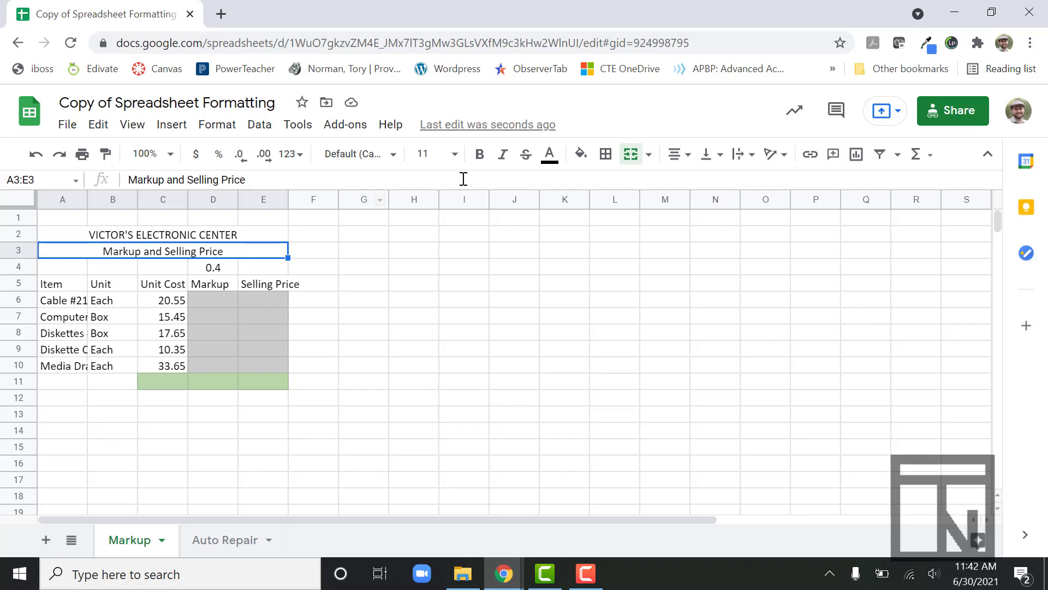
click(501, 163)
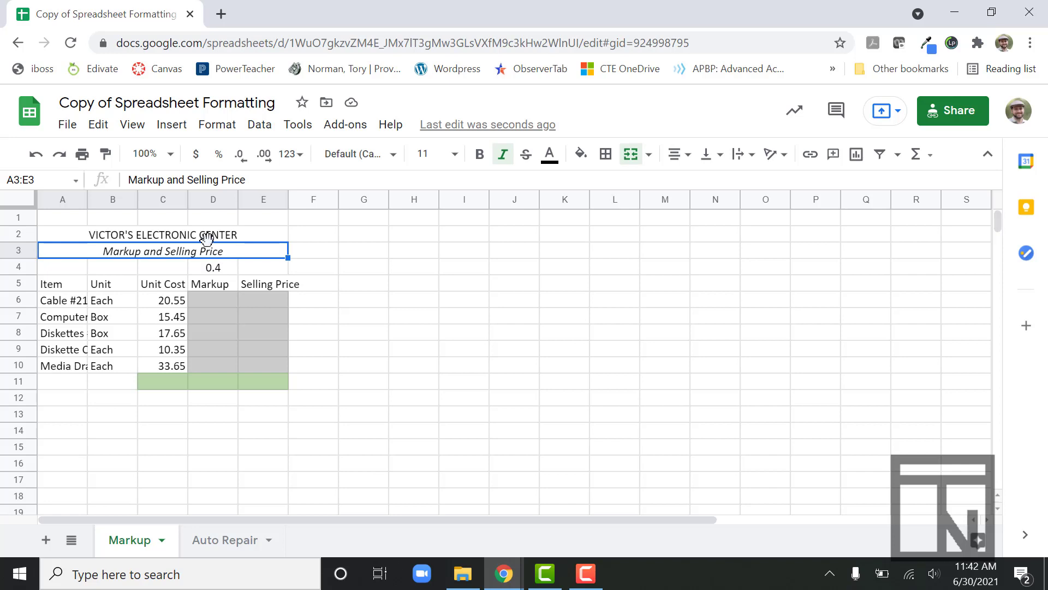
Step: Add a top border to the merged title cell A2:E2
click(205, 238)
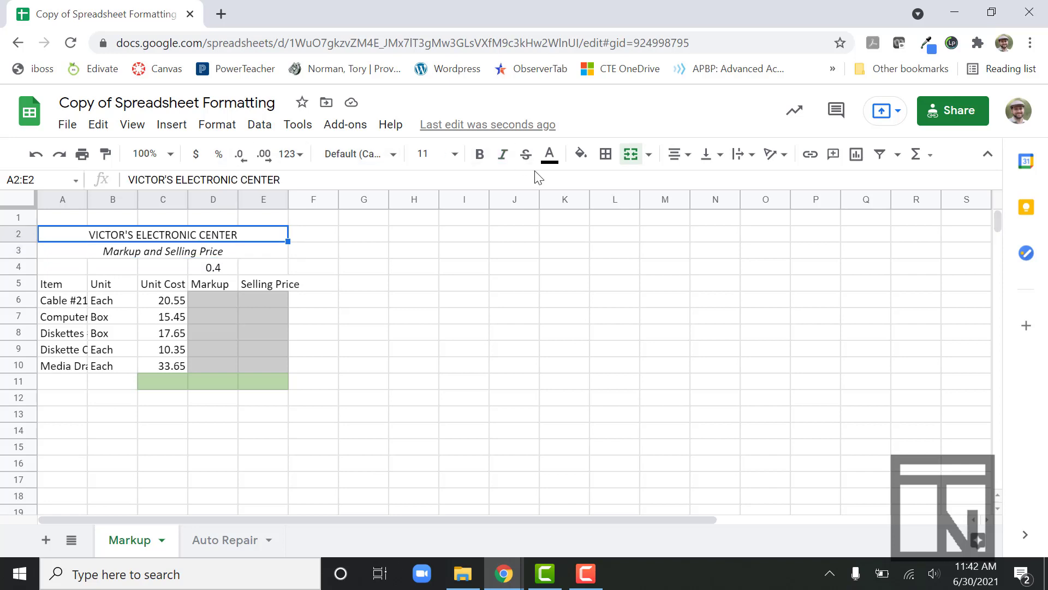
click(606, 157)
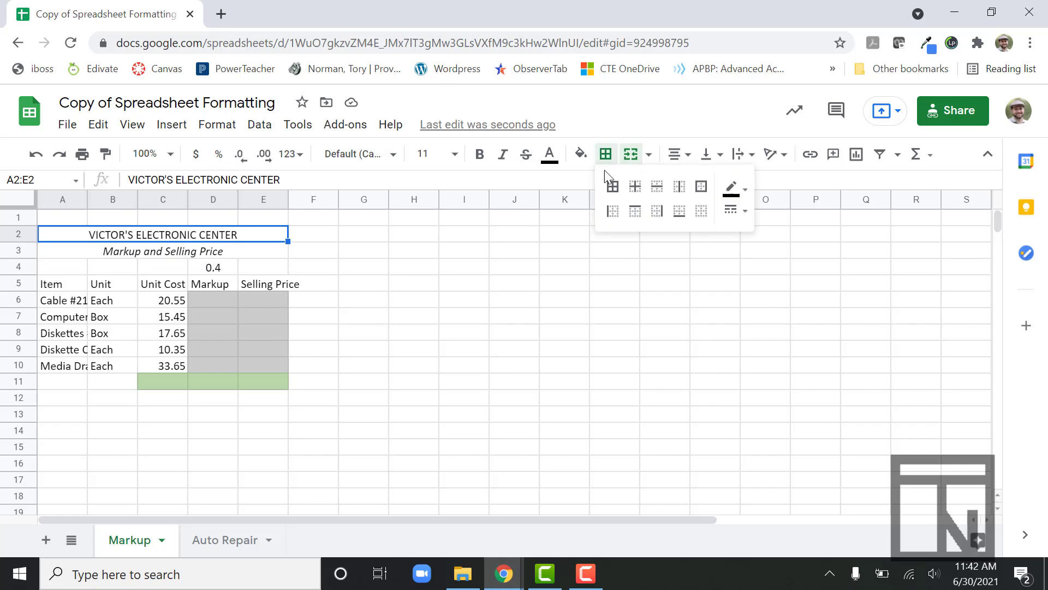
click(634, 217)
click(434, 309)
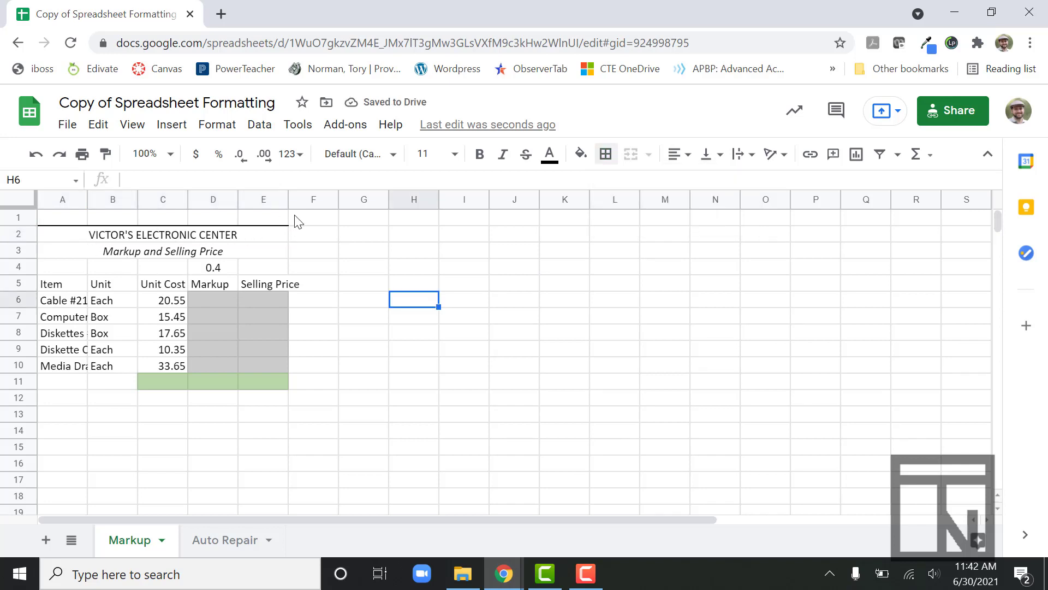
Step: Add a bottom border to the merged subtitle cell A3:E3 and set it to the thickest solid black line style
click(251, 255)
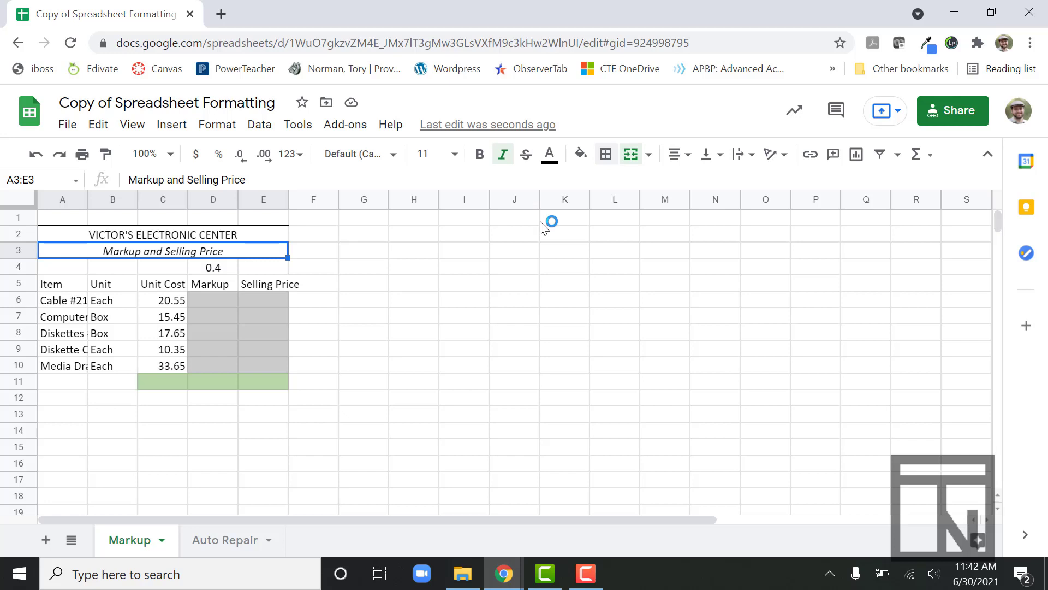
click(606, 159)
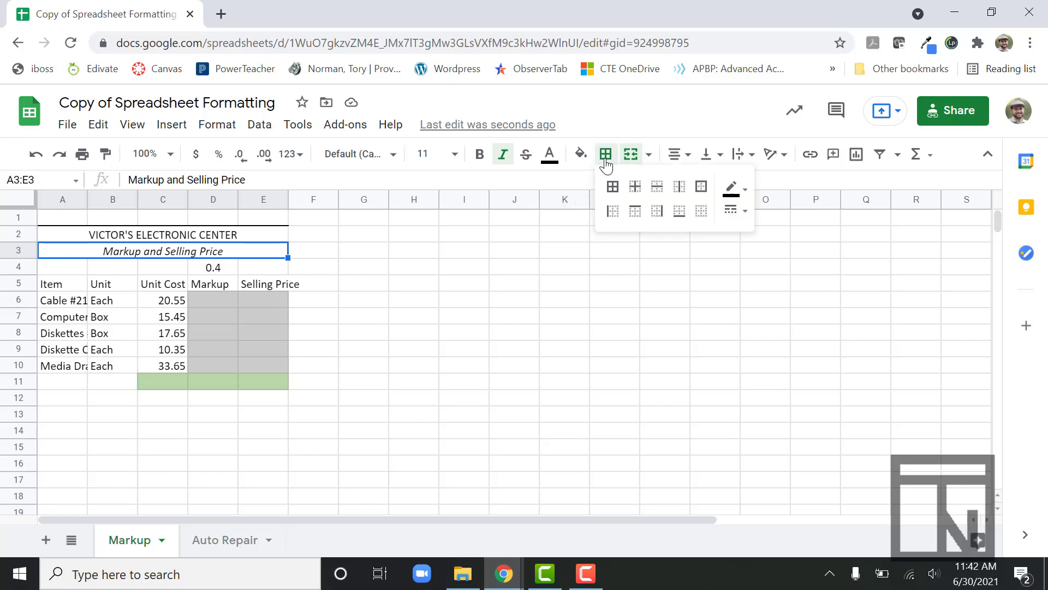
click(679, 214)
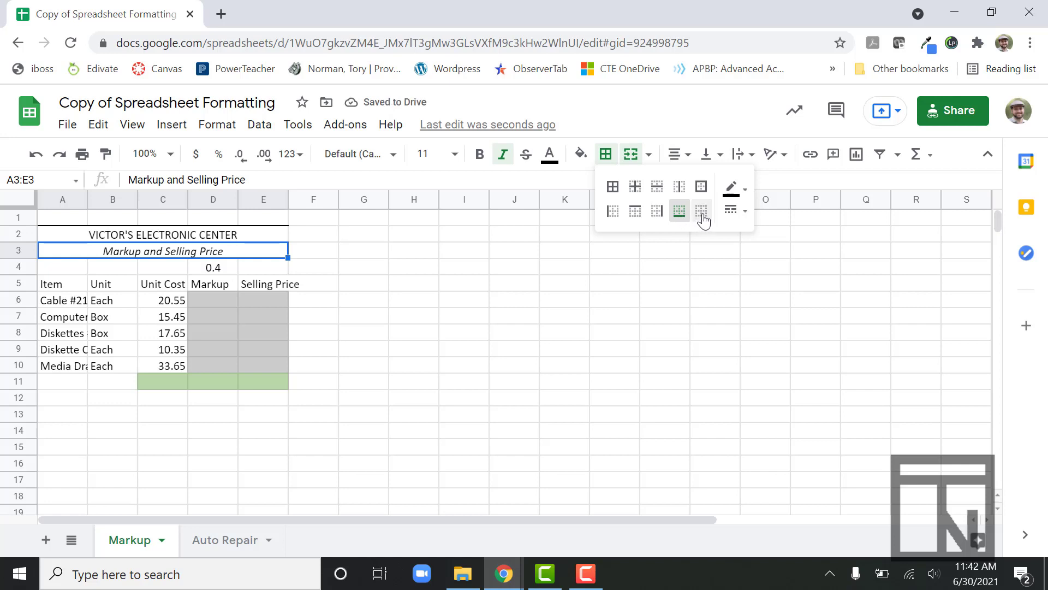
click(732, 218)
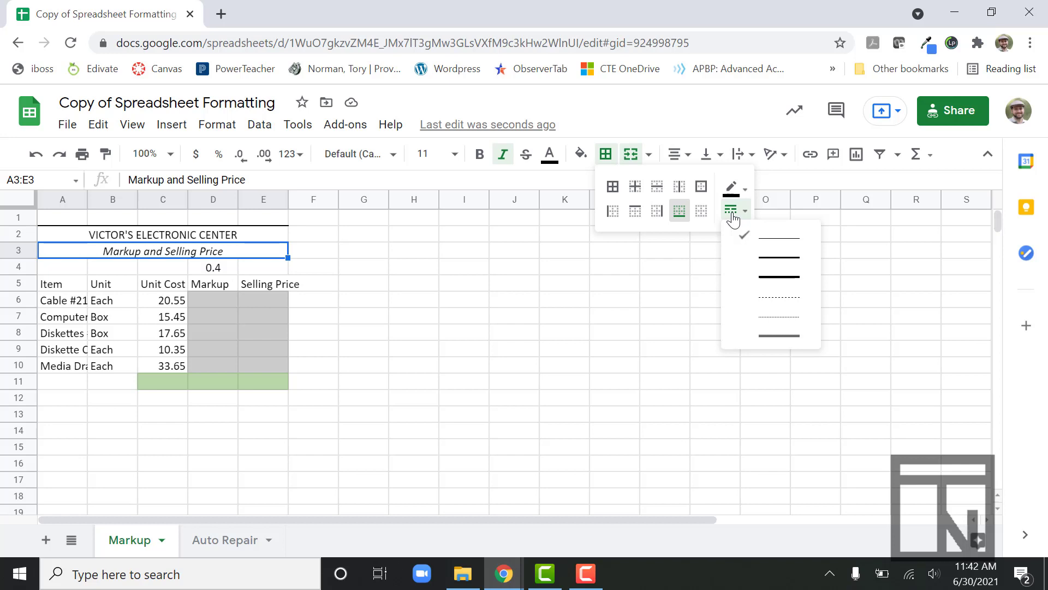
click(760, 283)
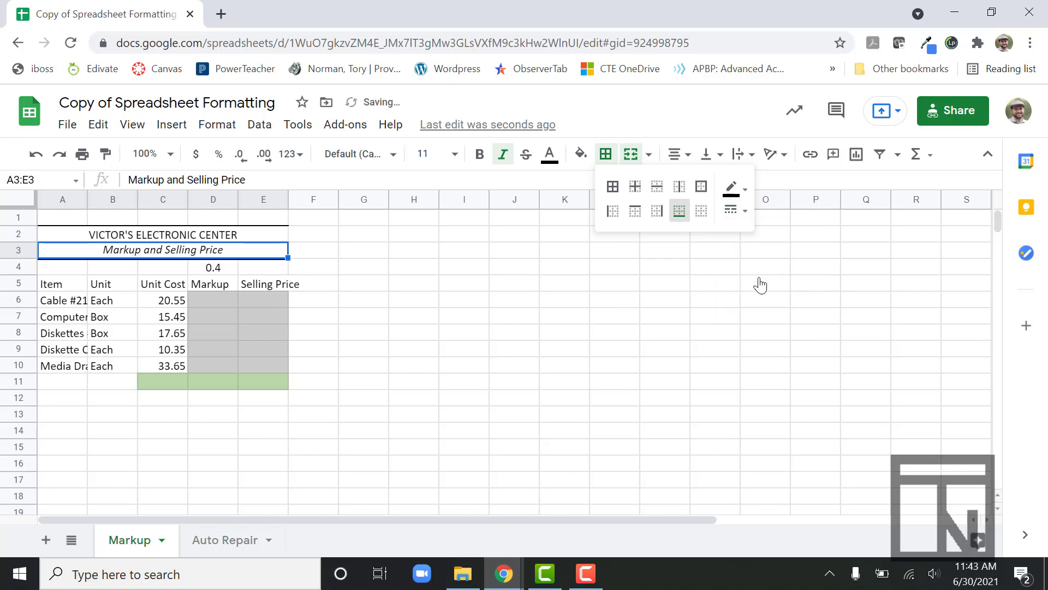
click(729, 213)
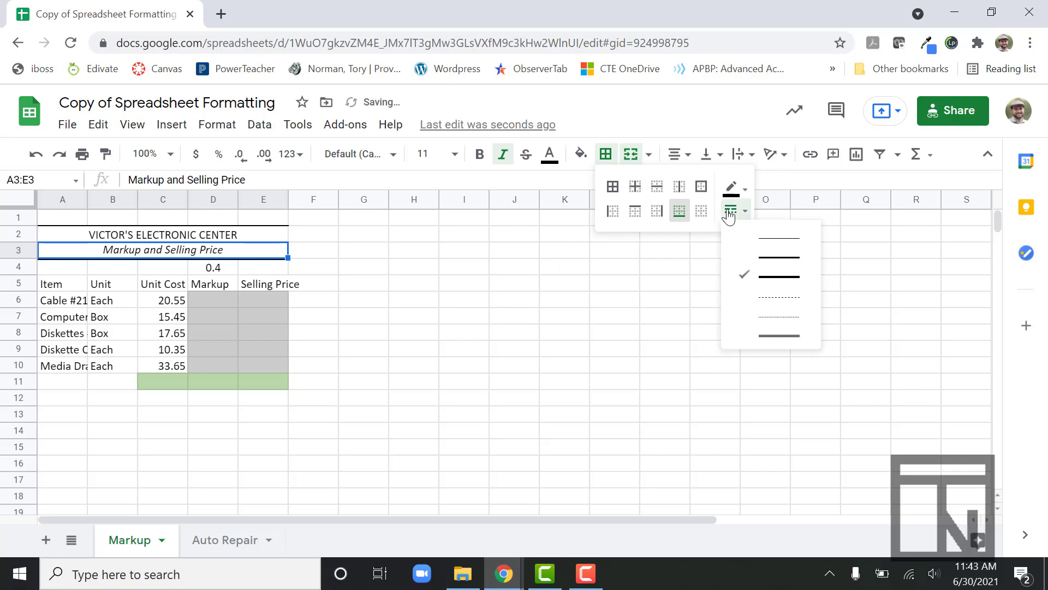
click(173, 246)
click(311, 269)
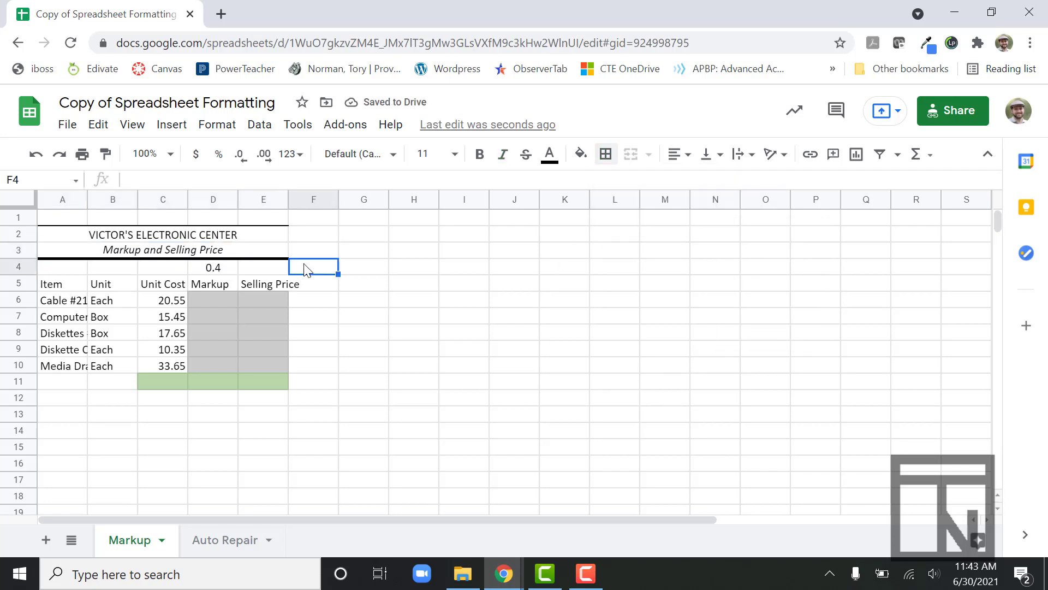
click(387, 273)
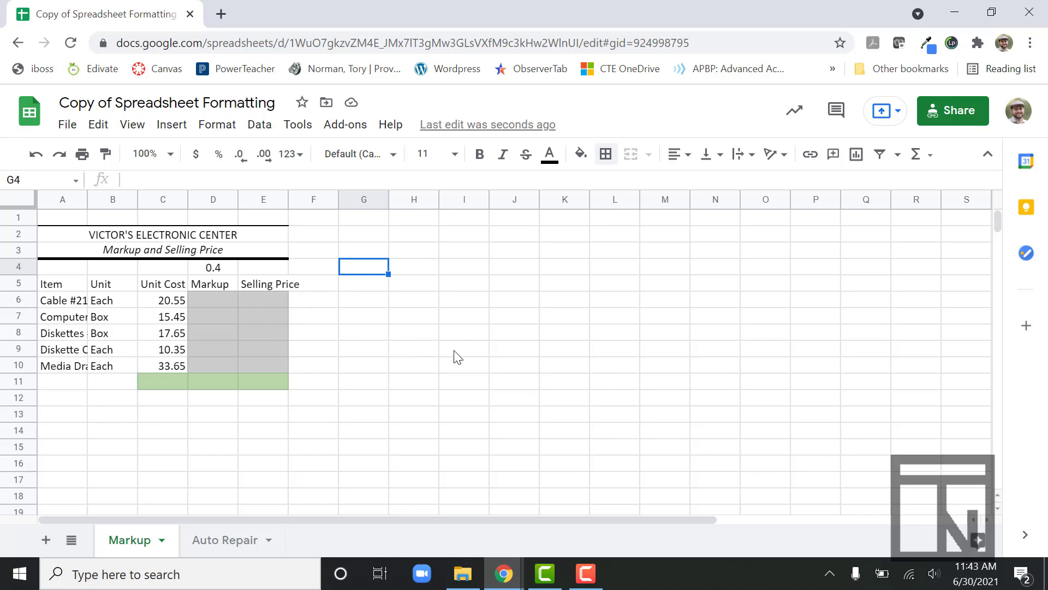
Step: Widen column A manually to show more of the item names
drag(58, 285, 63, 363)
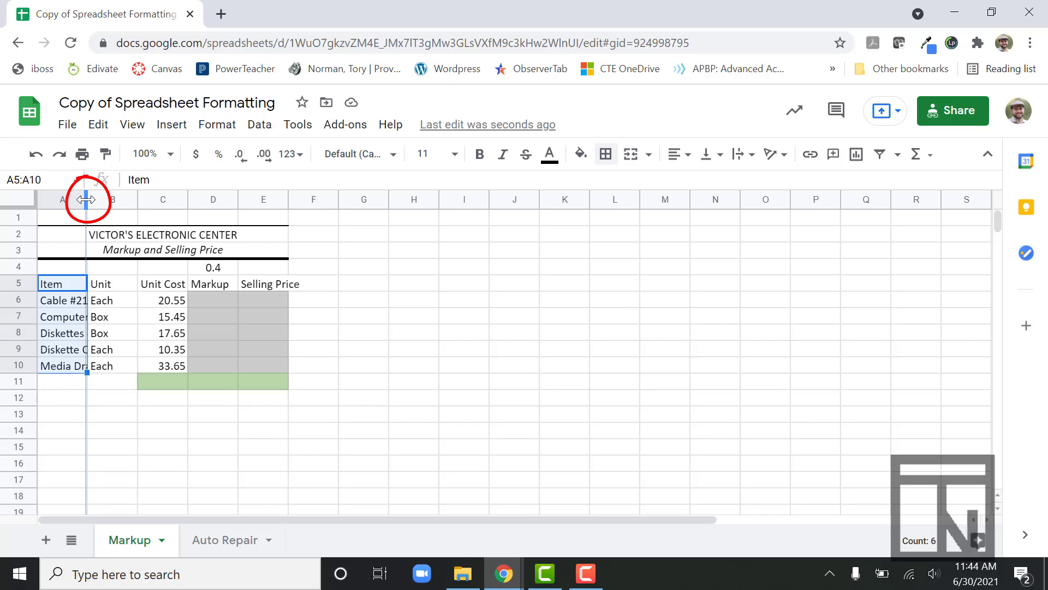
drag(86, 199, 102, 207)
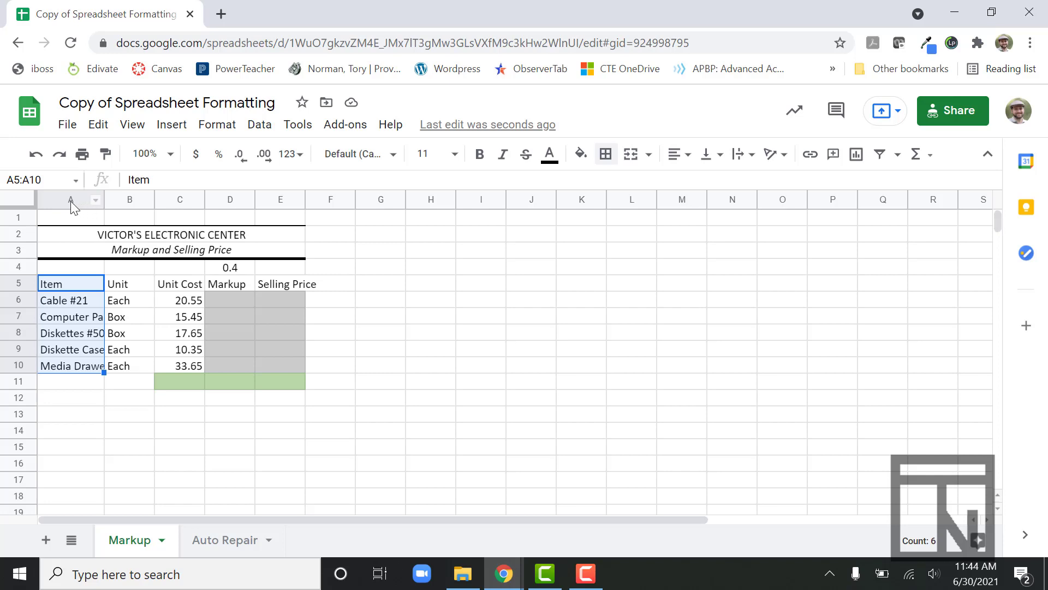
click(101, 201)
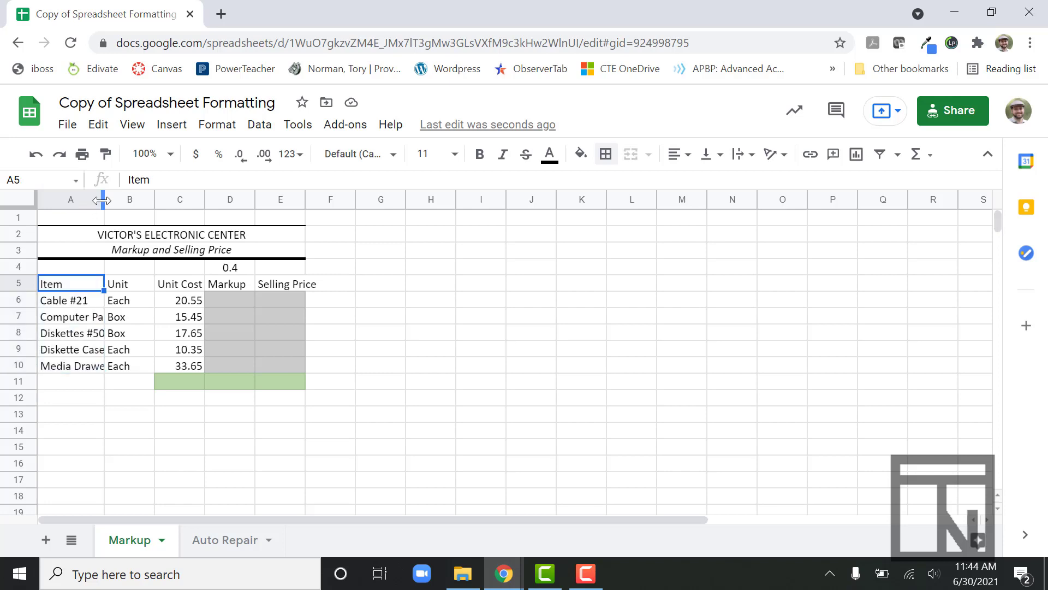
Step: Auto-fit the widths of columns A through E to their contents
click(71, 199)
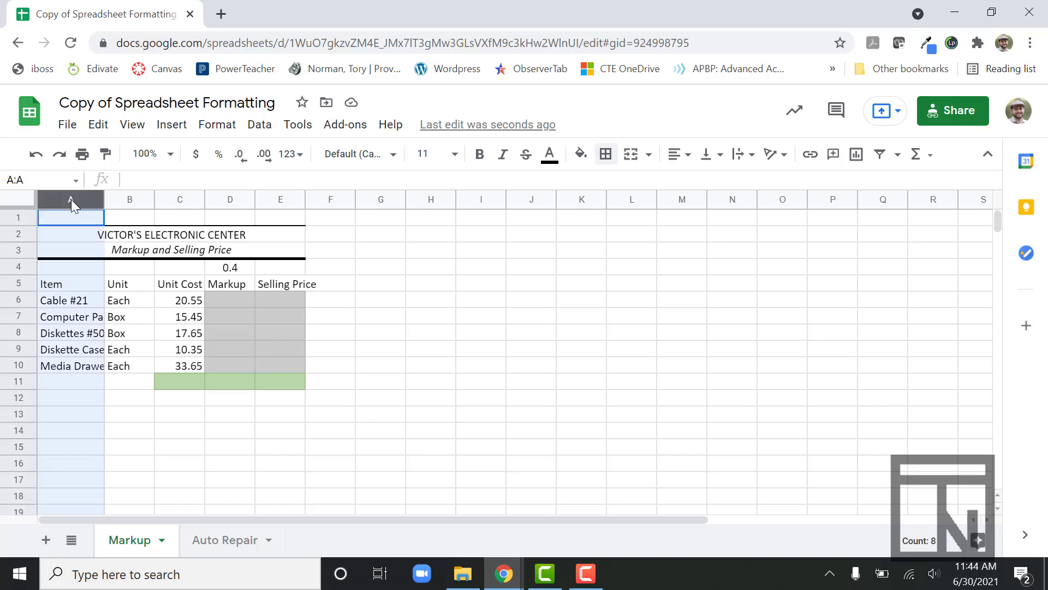
drag(71, 199, 265, 201)
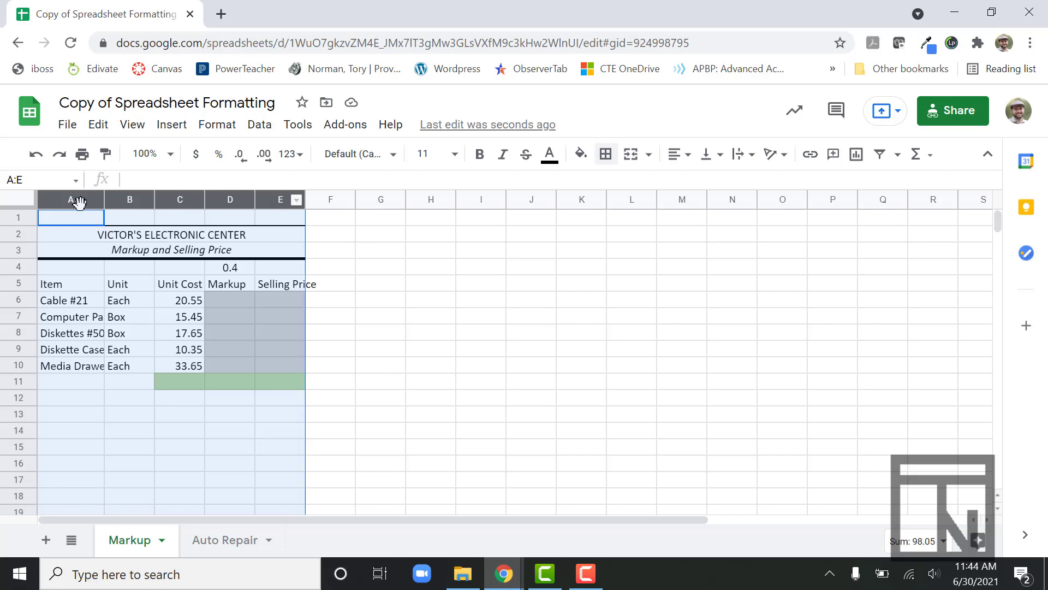
drag(71, 234, 145, 387)
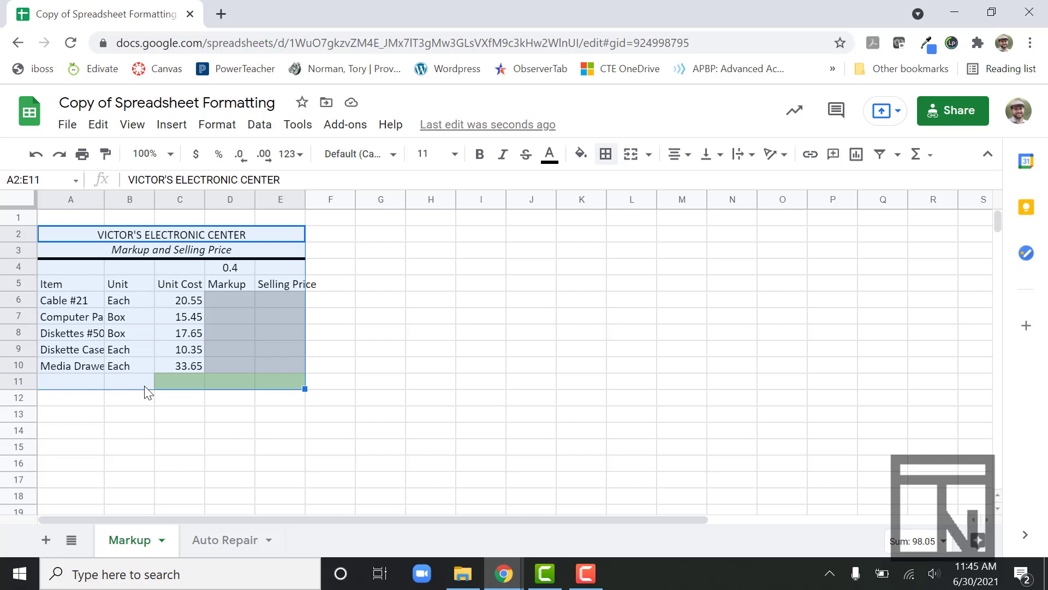
click(69, 198)
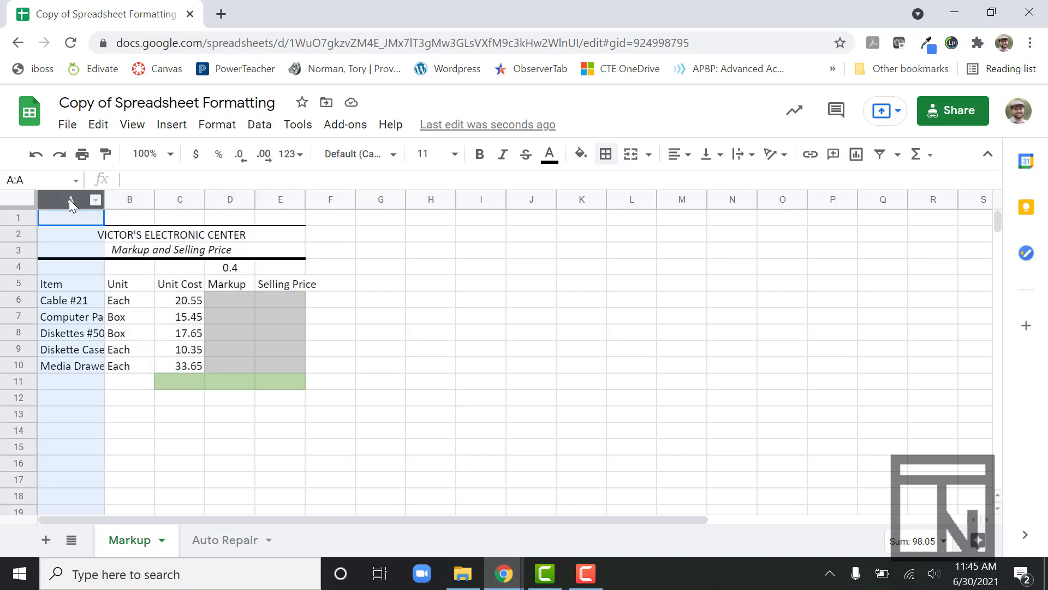
drag(69, 199, 273, 199)
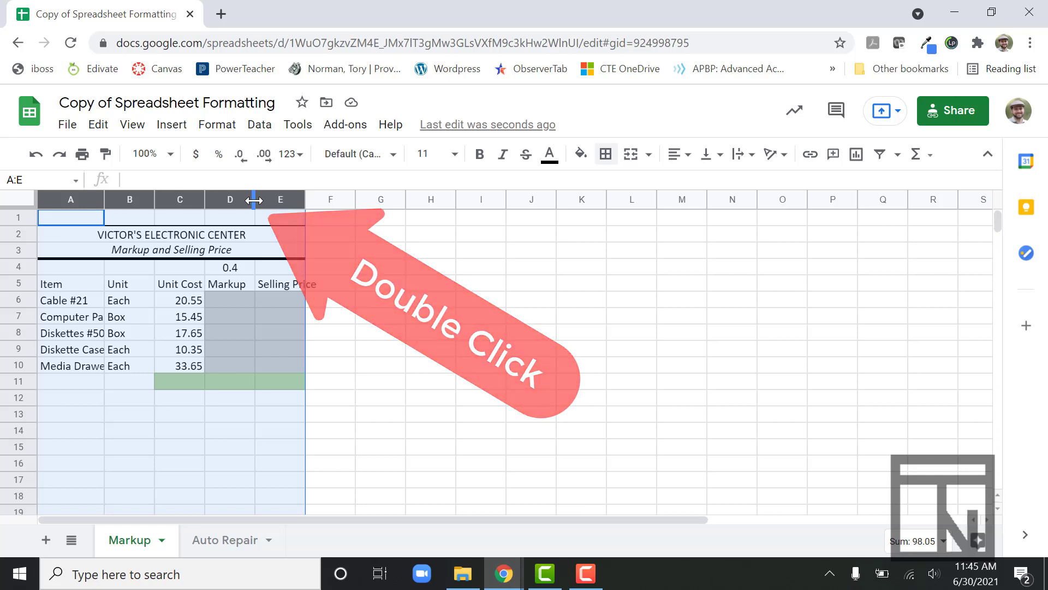
double_click(253, 200)
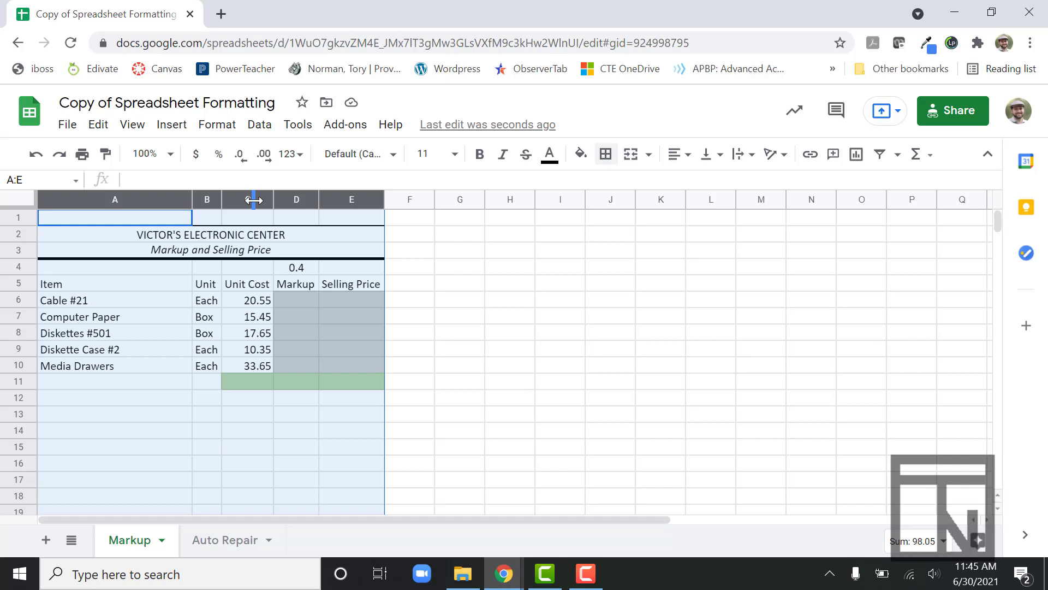
click(94, 290)
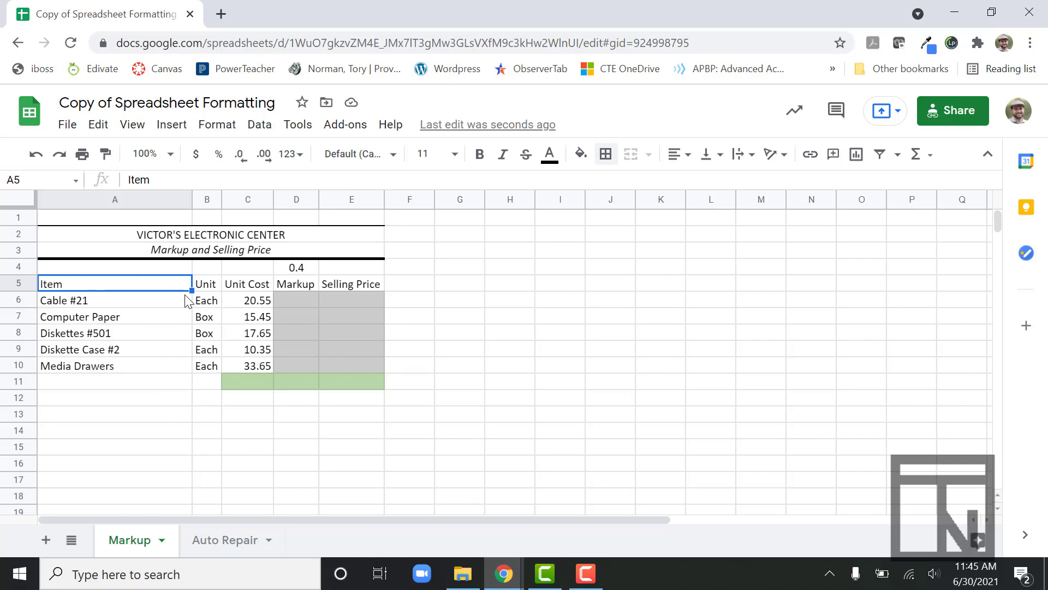
Step: Enter the formula =C6*D4 in D6 to calculate the markup for Cable #21
click(165, 235)
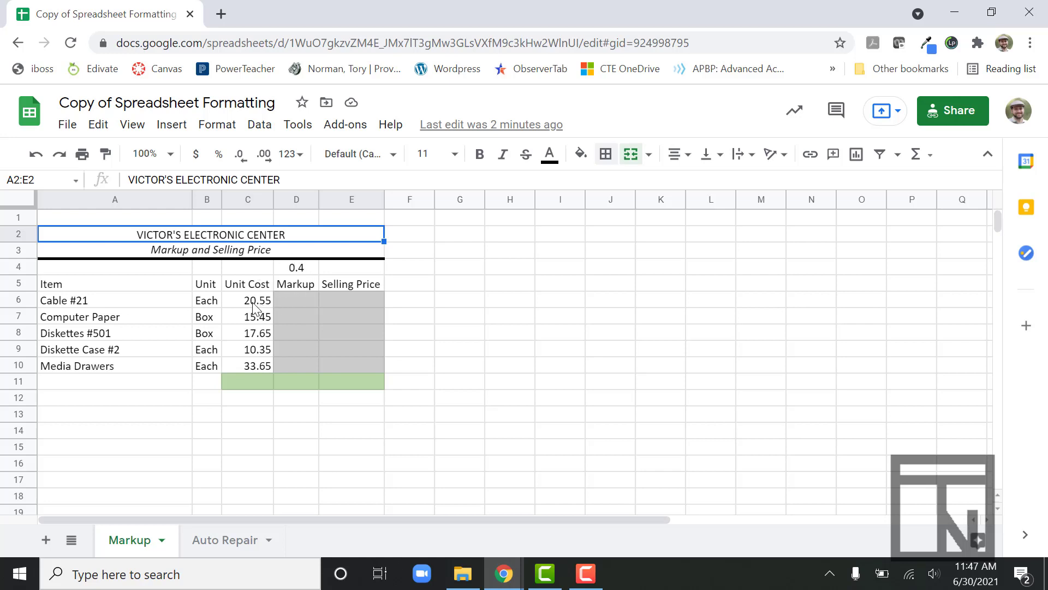
click(301, 302)
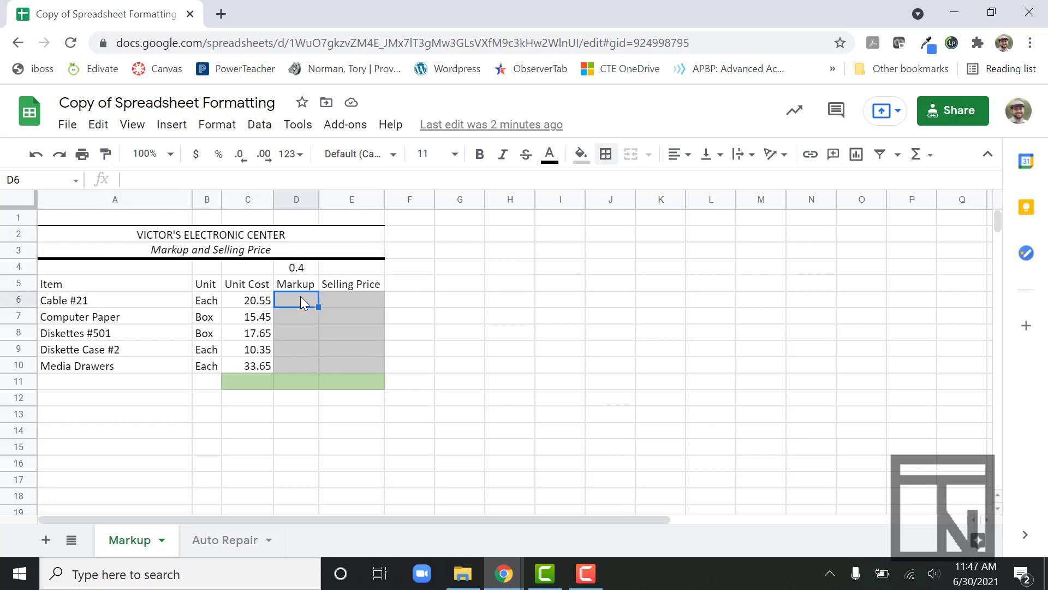
text(=)
click(263, 303)
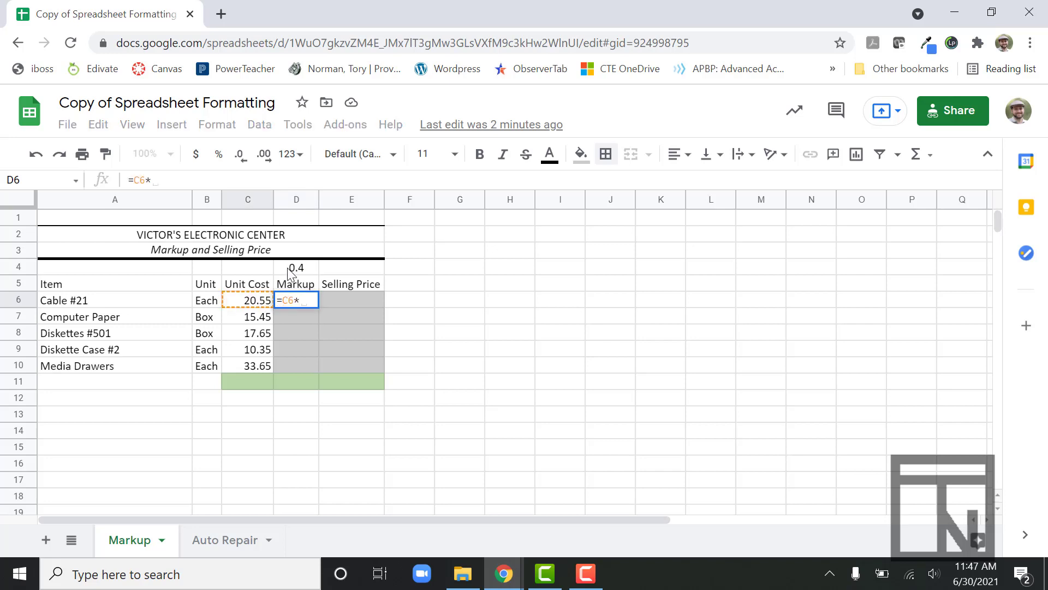
text(*)
click(293, 271)
key(Return)
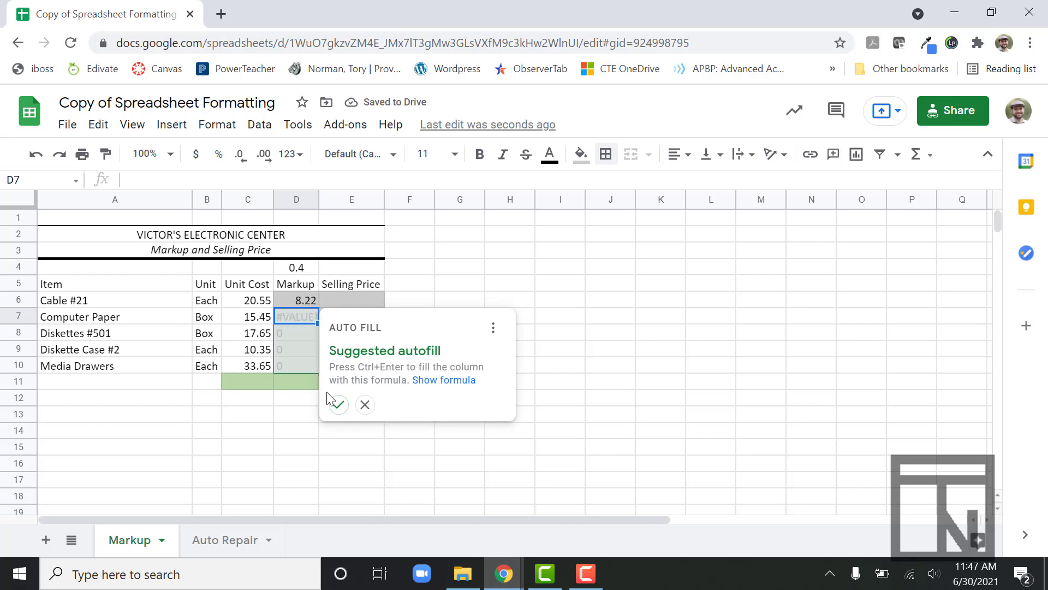
Step: Accept the suggested autofill to copy the markup formula into D7:D10
click(337, 404)
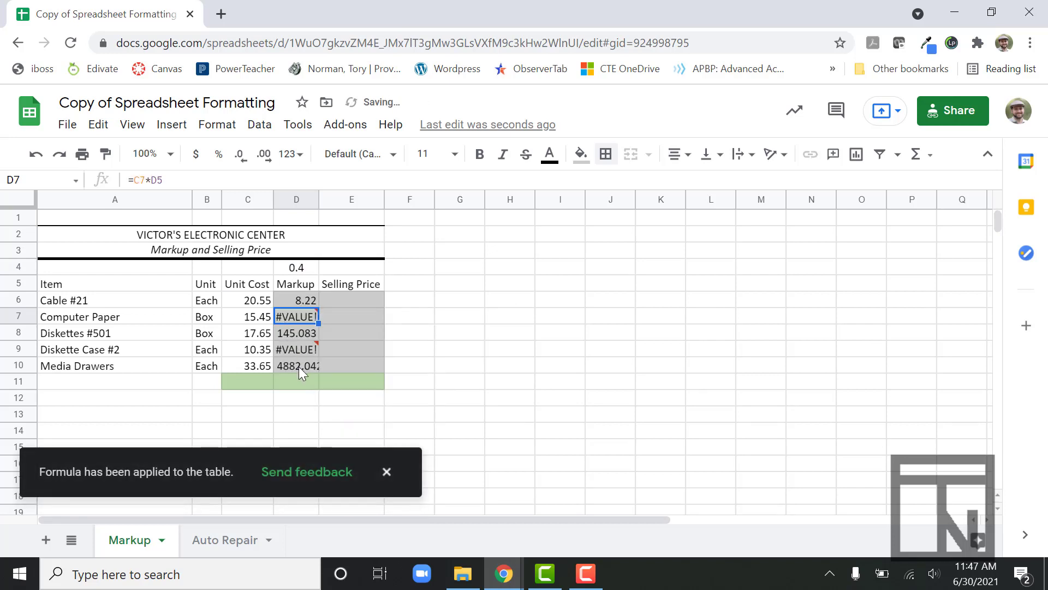
Step: Make the D4 reference in D6 absolute so the formula reads =C6*$D$4, and fill it down through D10
click(293, 303)
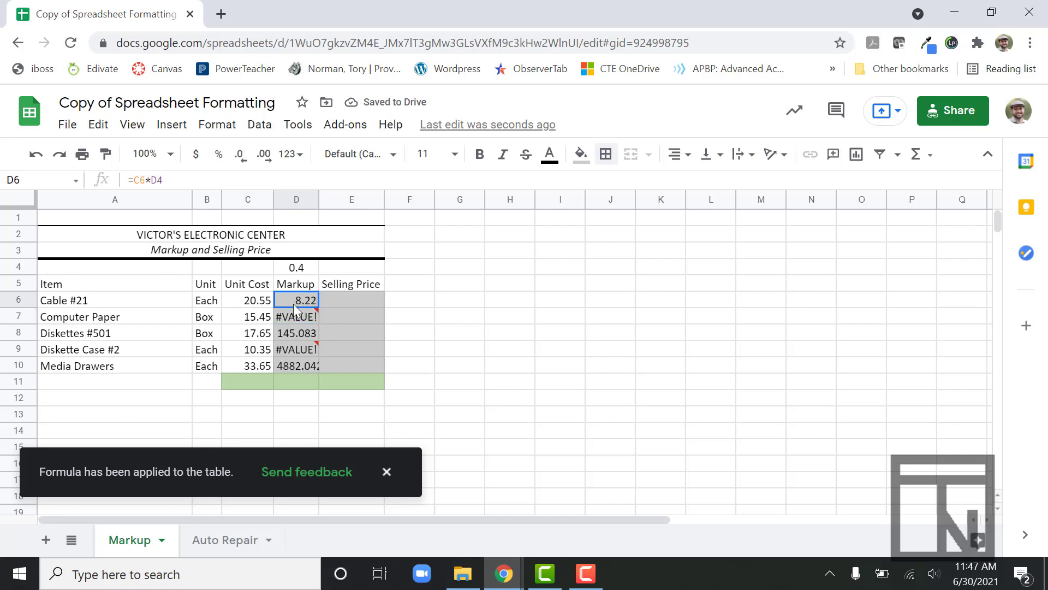
click(142, 180)
click(157, 180)
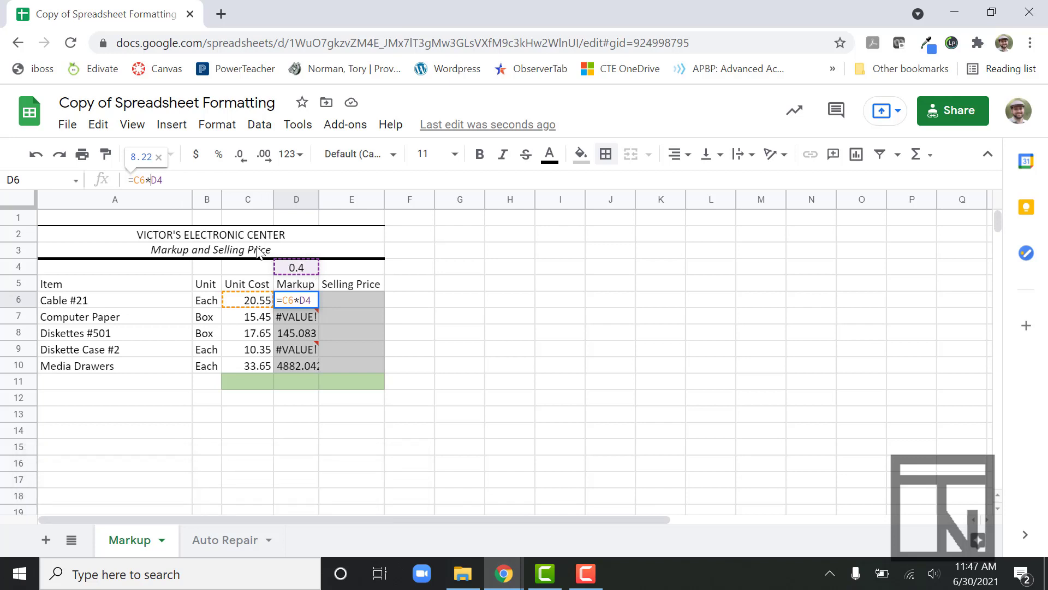
key(F4)
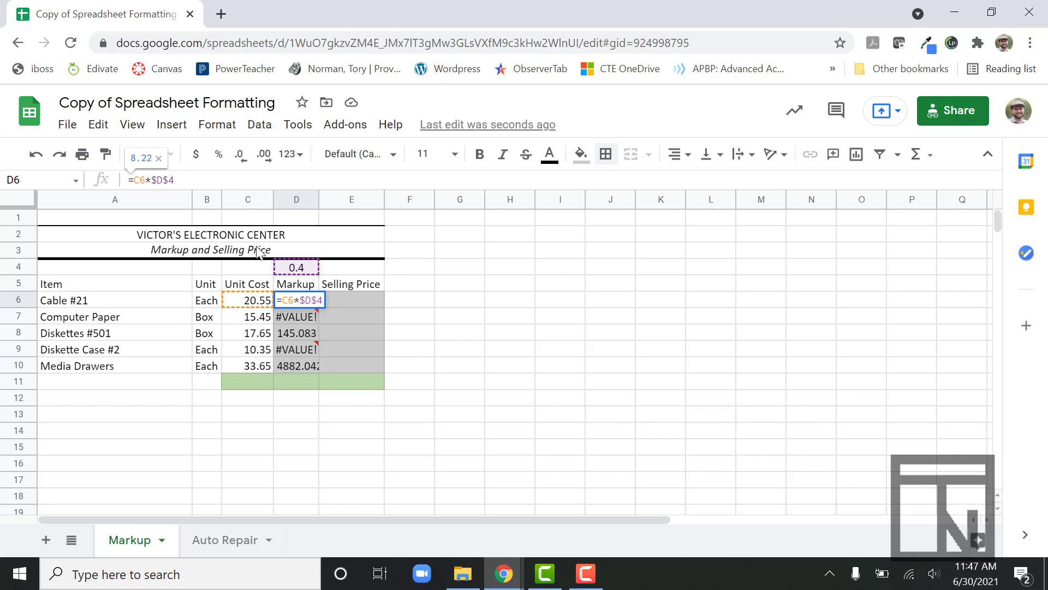
key(Return)
click(307, 299)
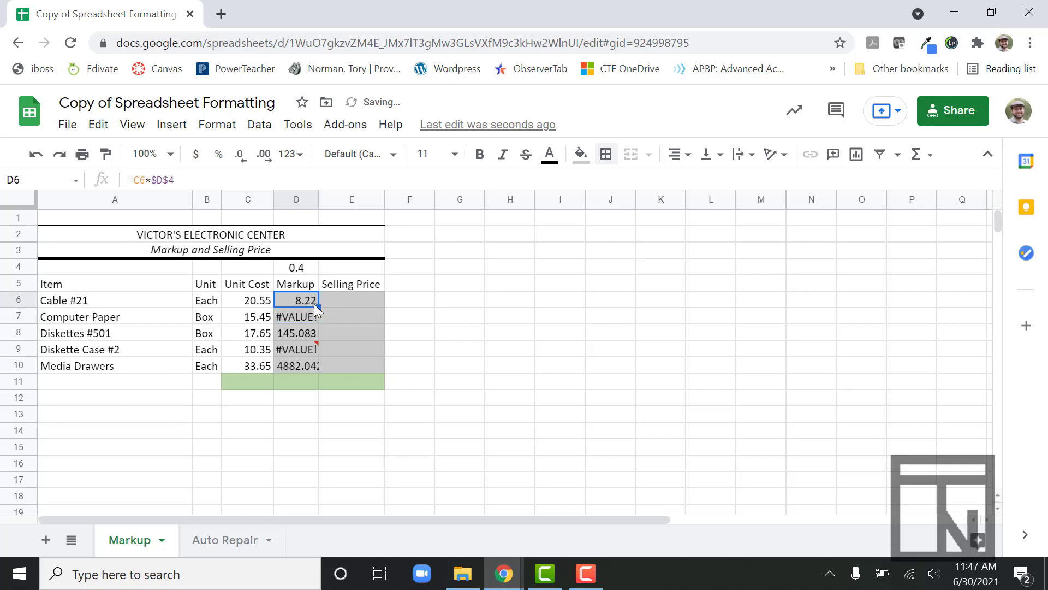
drag(318, 307, 314, 363)
Step: Calculate the selling price in E6 with =C6+D6 and accept the suggested autofill for E7:E10
click(354, 316)
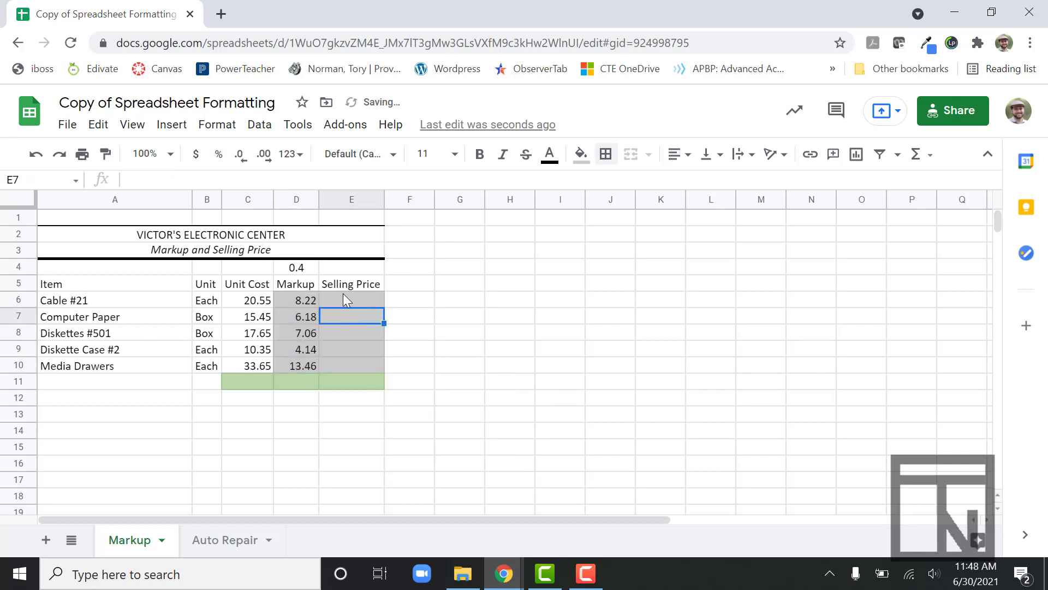
click(343, 294)
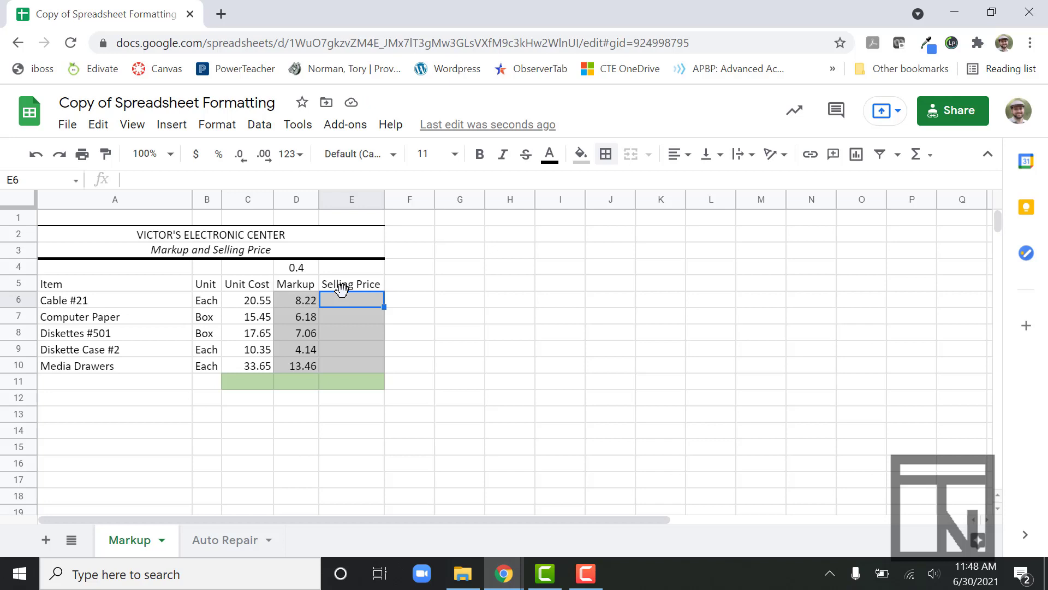
text(=)
key(Left)
key(Left)
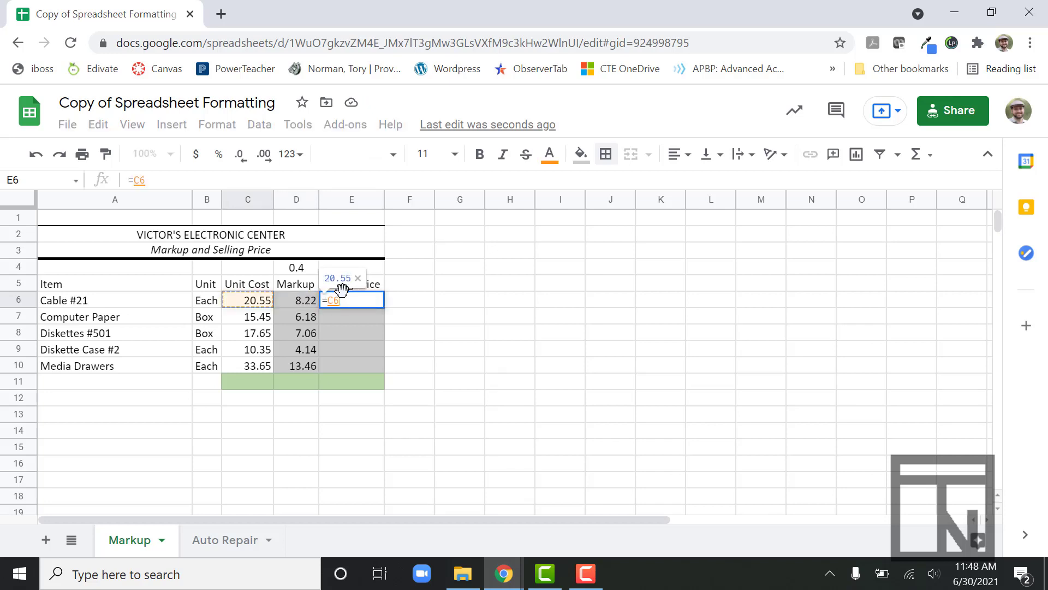
text(+)
key(Left)
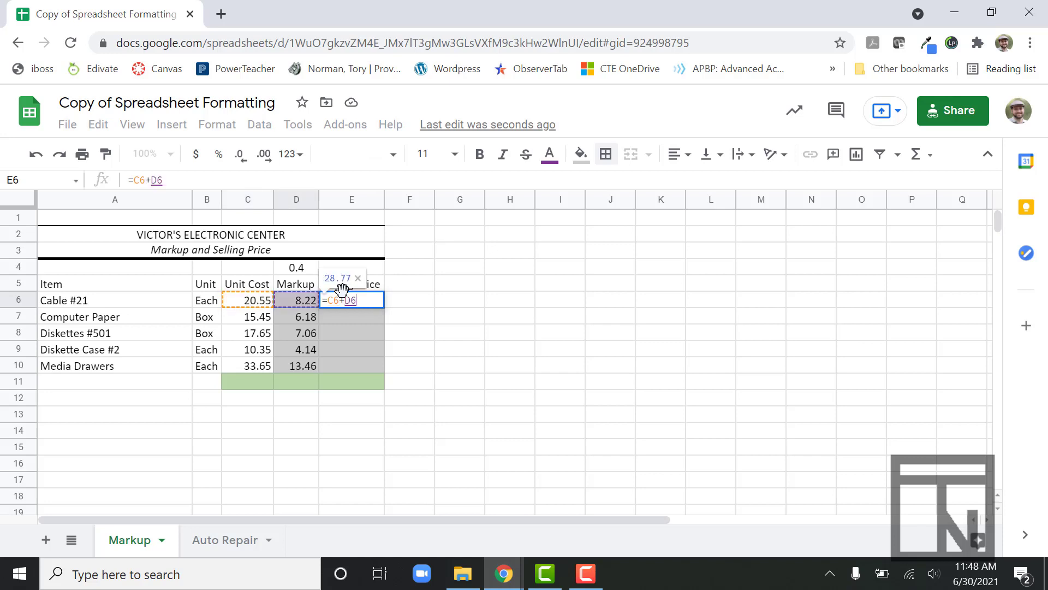
key(Return)
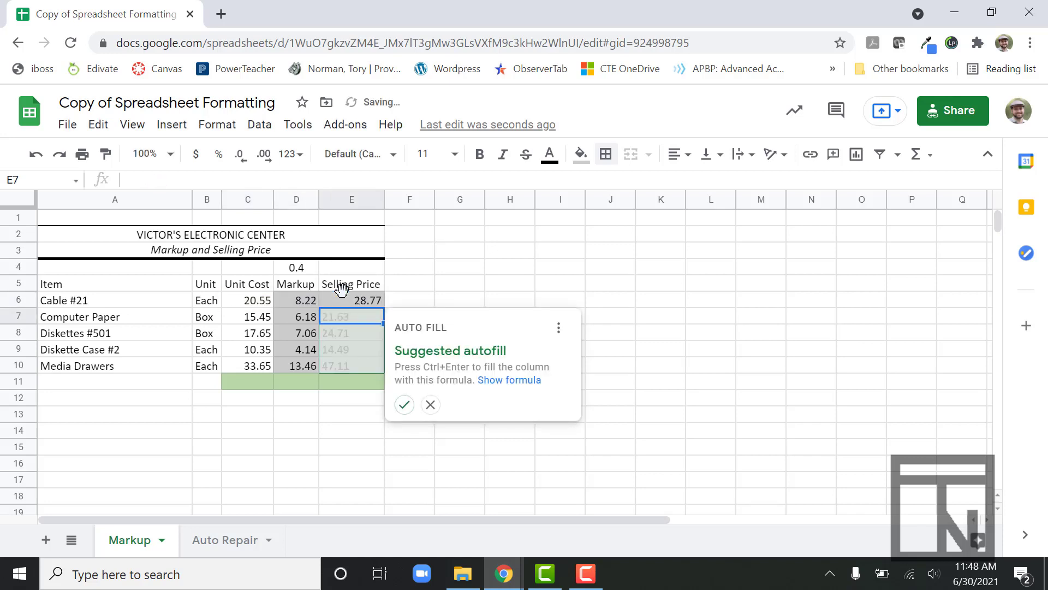
click(401, 405)
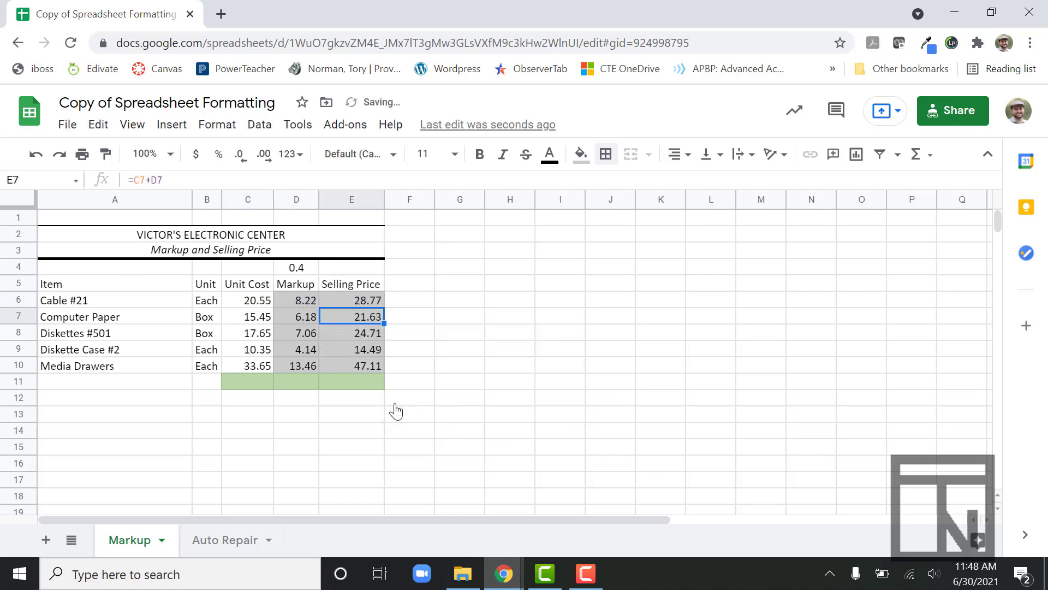
Step: Average the unit costs in C11 with =AVERAGE(C6:C10) and copy the formula across to D11 and E11
click(246, 383)
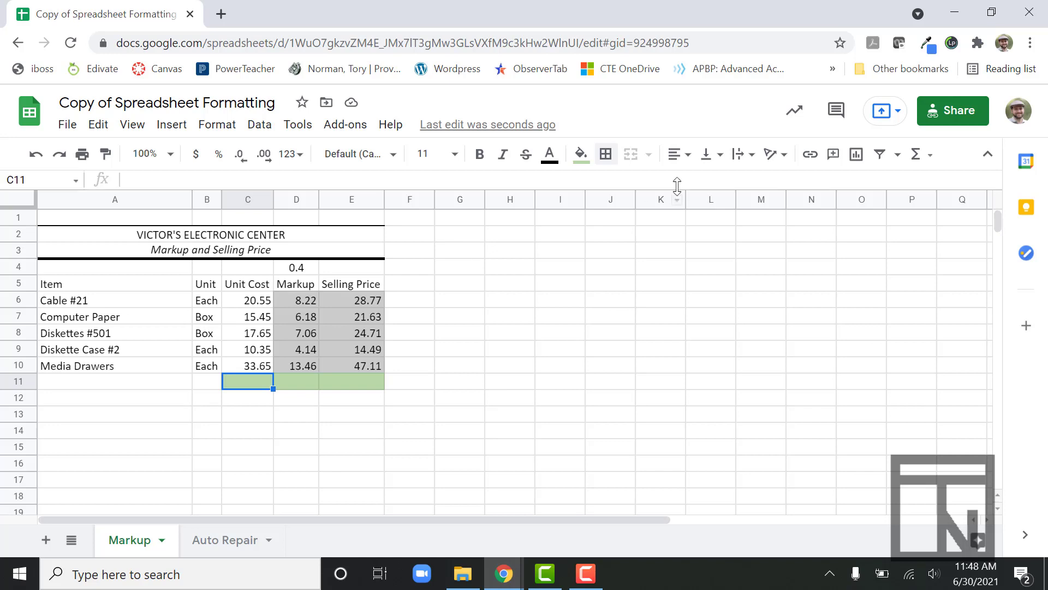
click(927, 165)
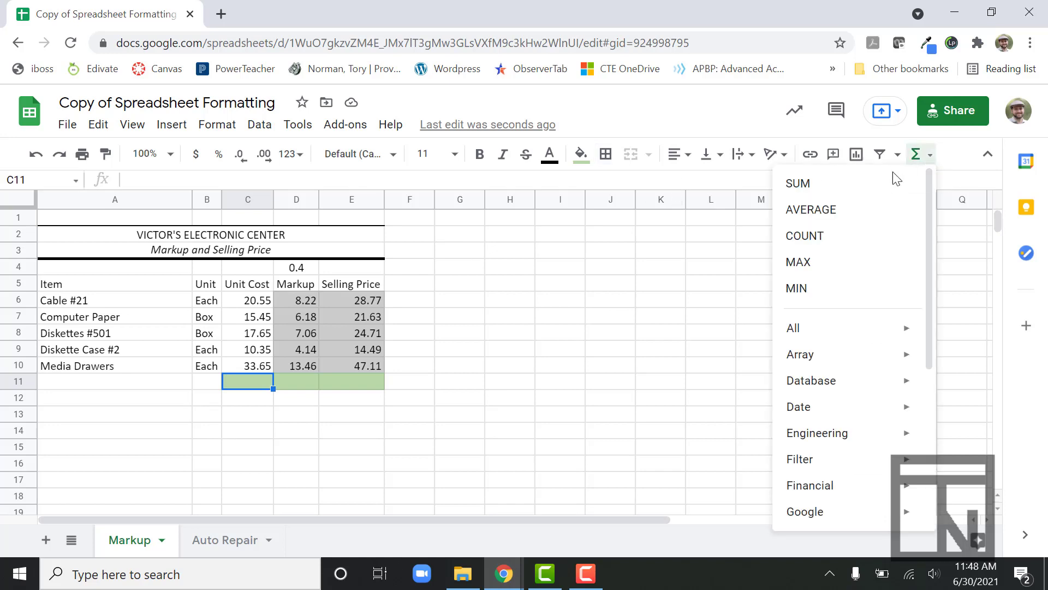
click(823, 217)
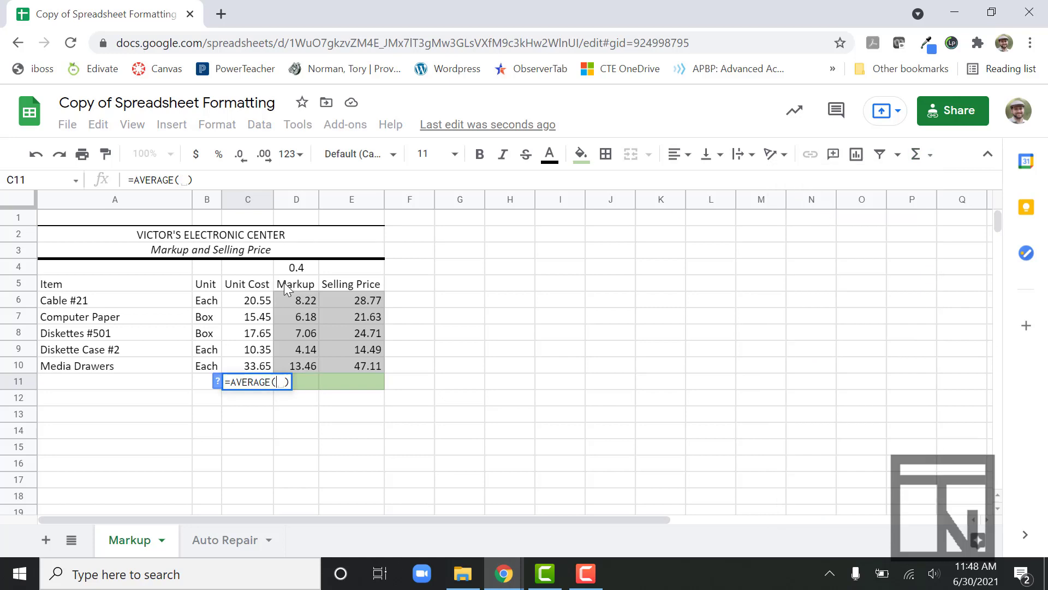
drag(250, 300, 377, 389)
key(Return)
click(257, 377)
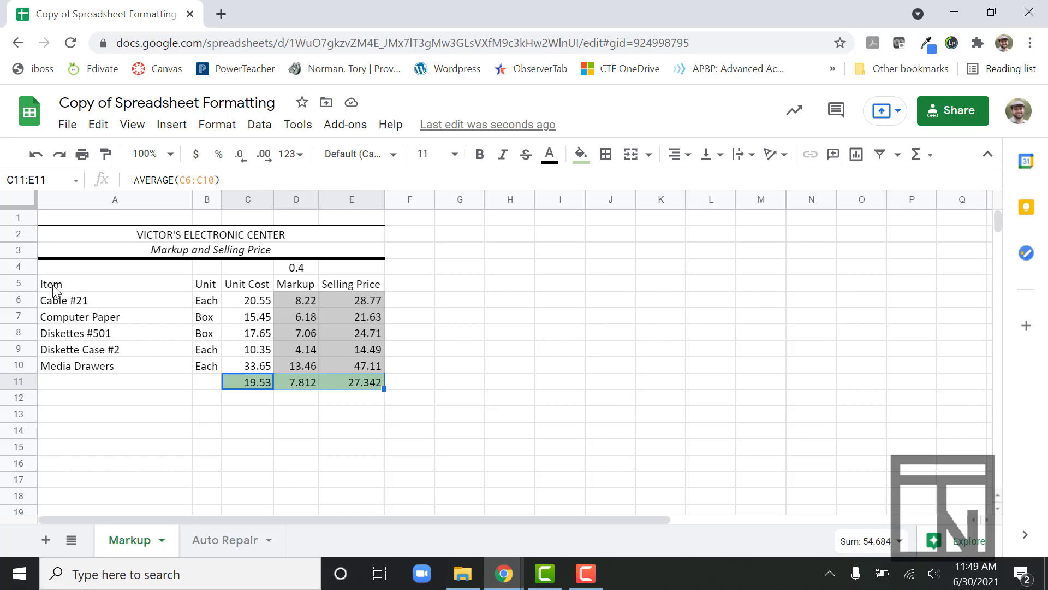
Step: Apply alternating colors to A5:E11 with header and footer enabled, using the light green default style from the second row
drag(53, 289, 352, 384)
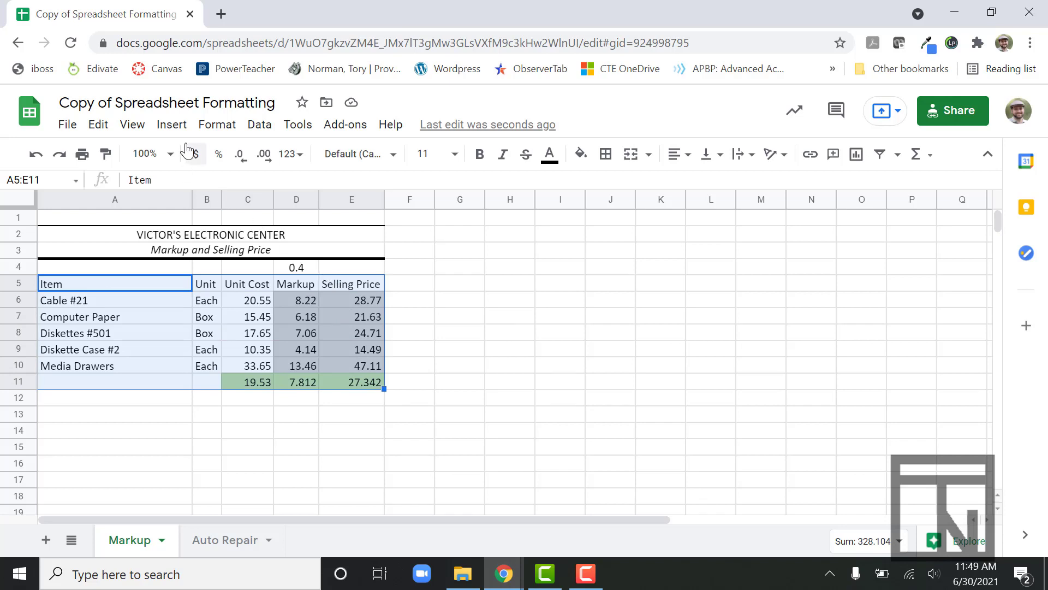
click(211, 131)
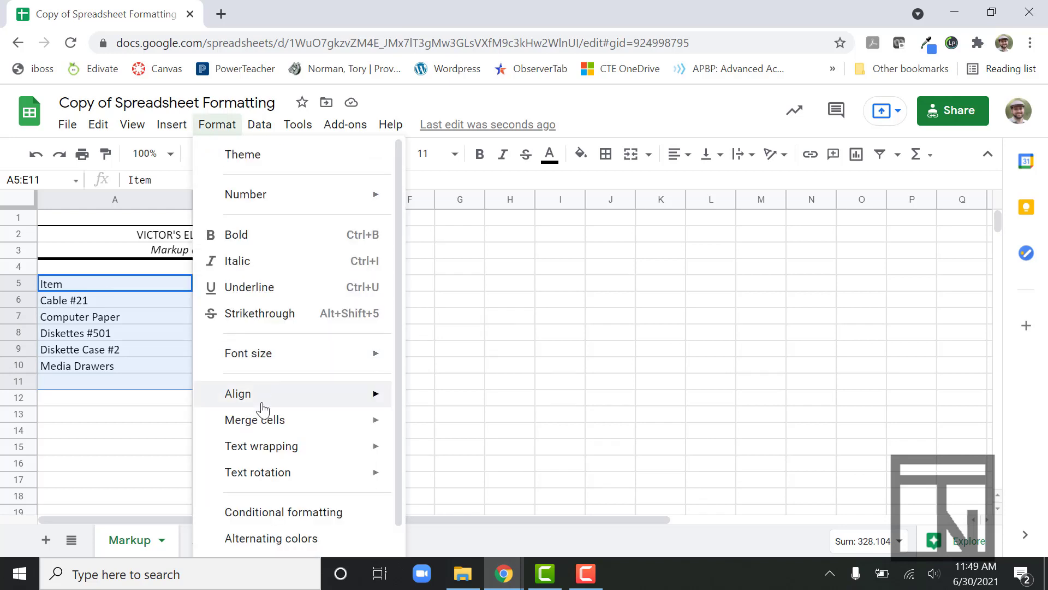
click(343, 540)
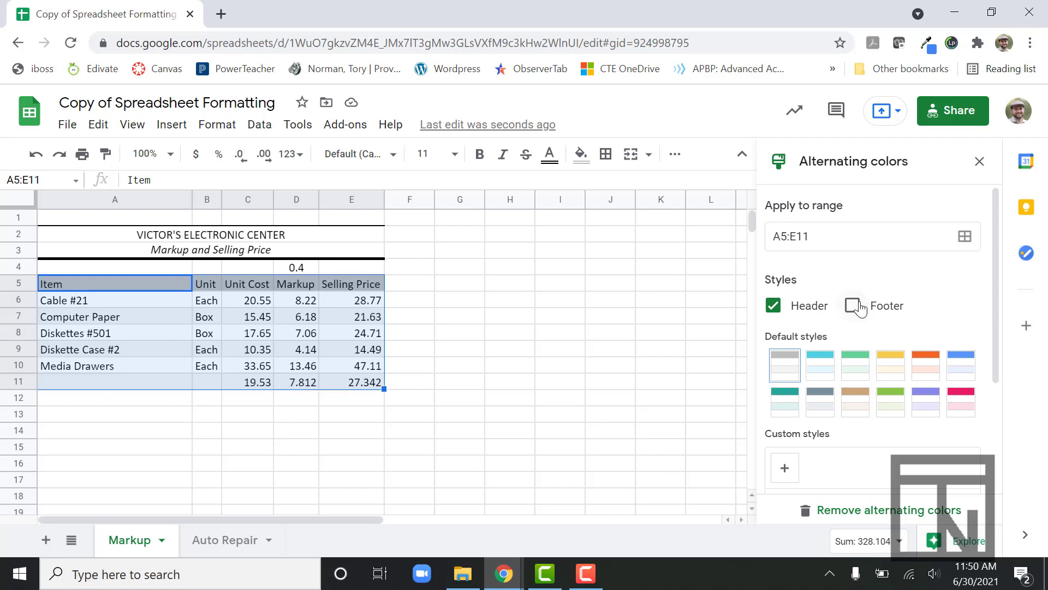
click(856, 307)
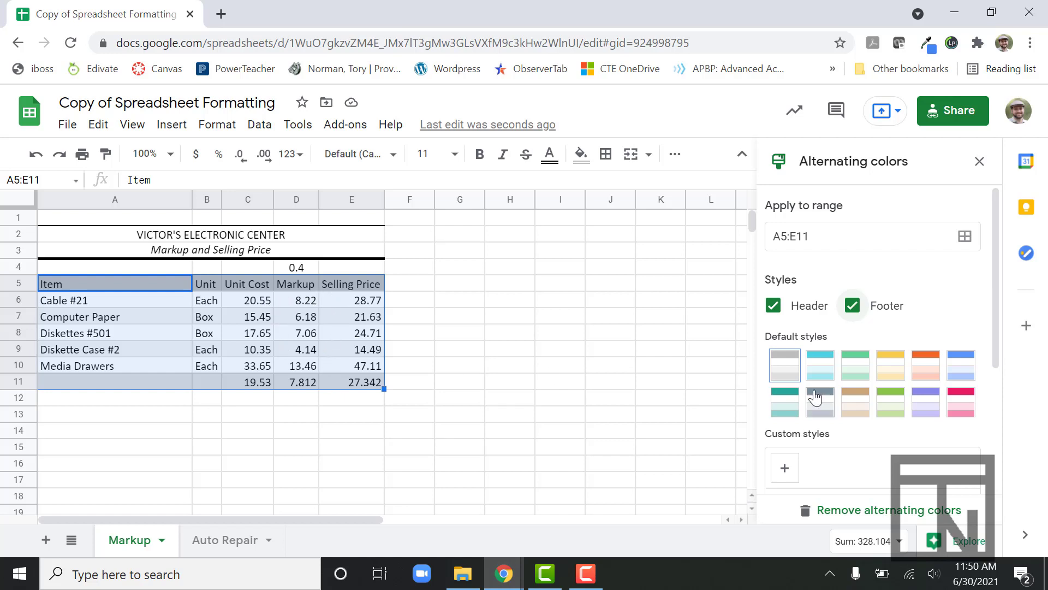
click(891, 409)
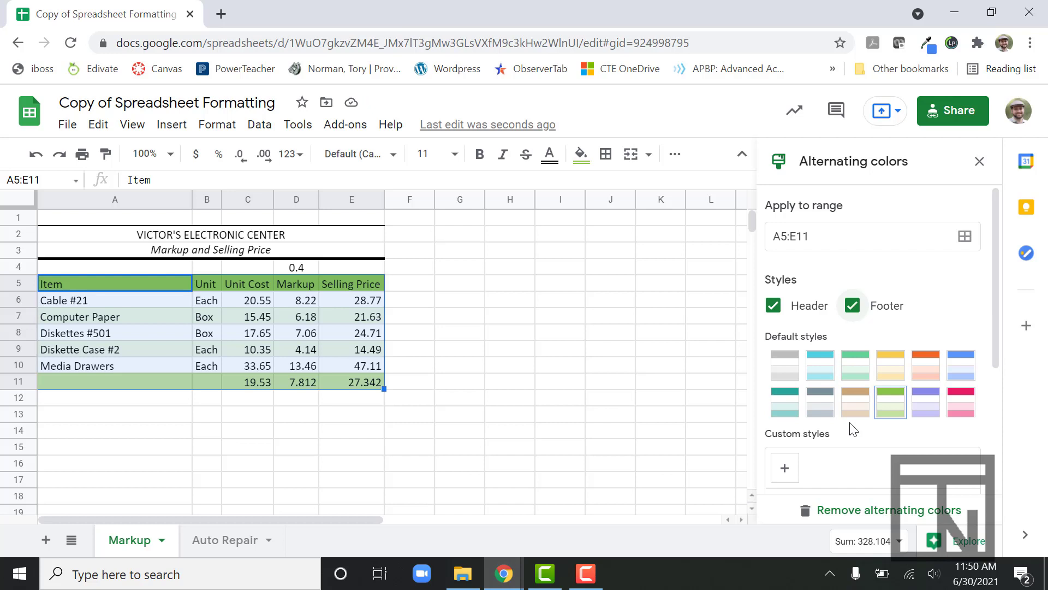
scroll(853, 429, down, 4)
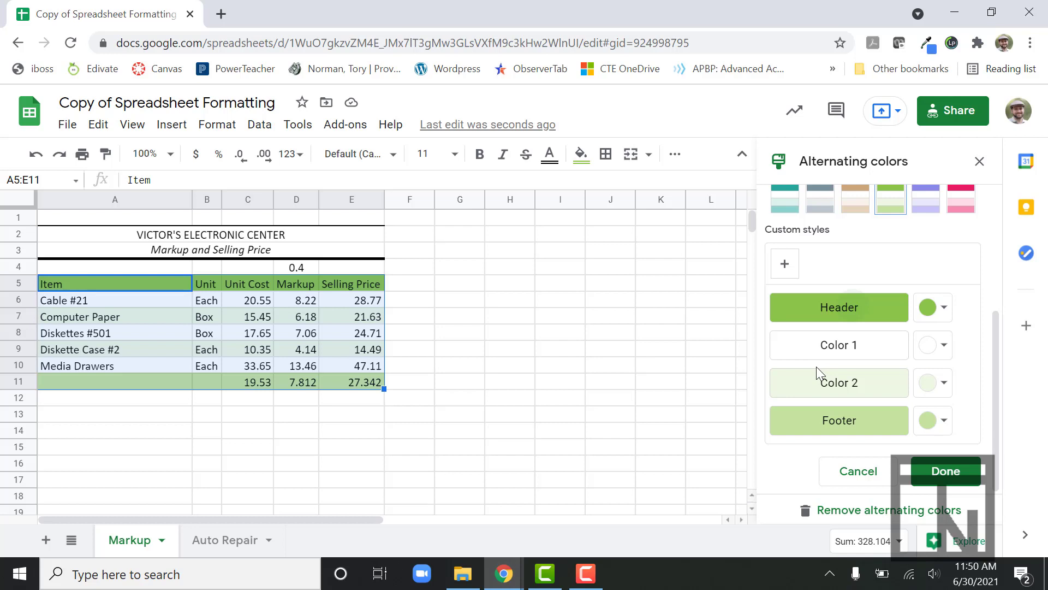
scroll(879, 287, up, 2)
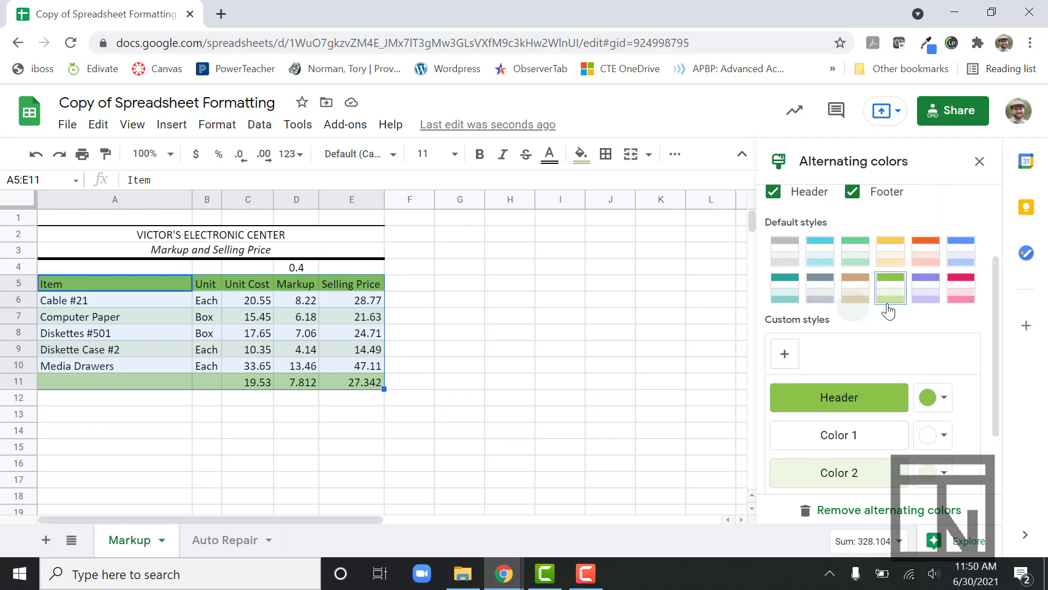
scroll(888, 311, down, 3)
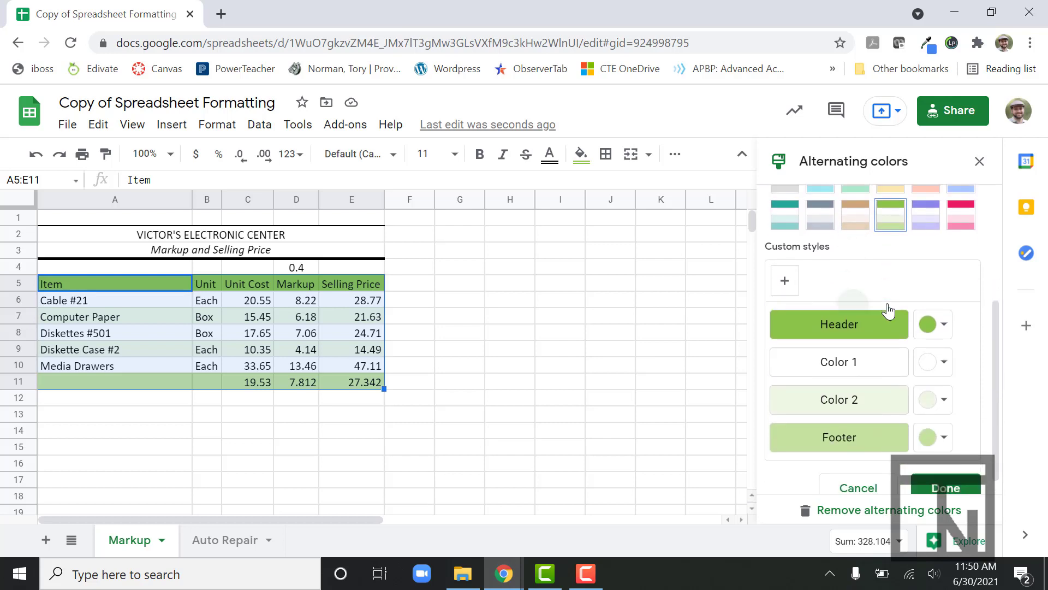
click(947, 473)
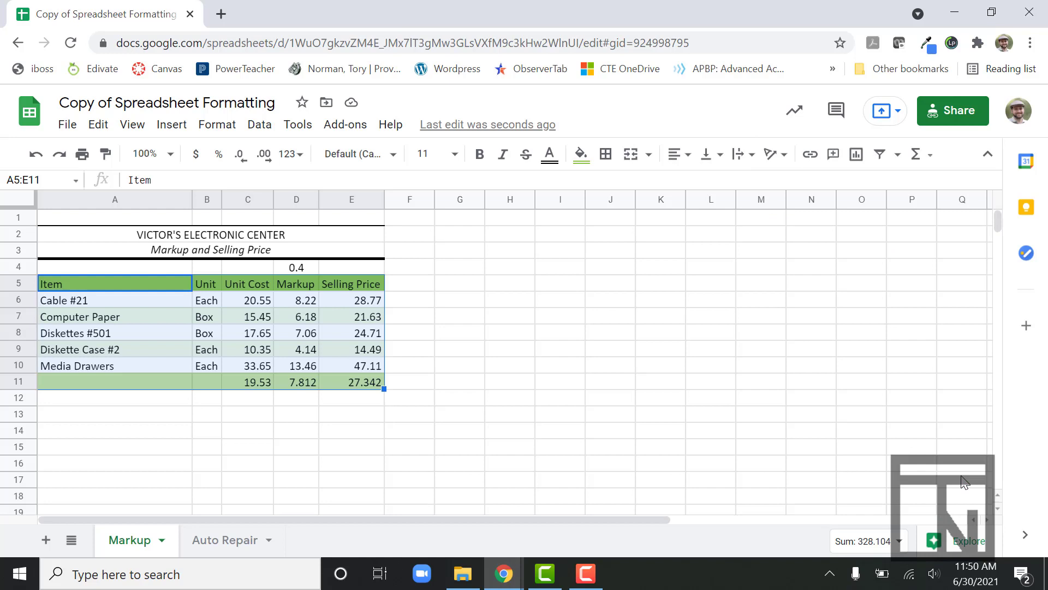
click(346, 404)
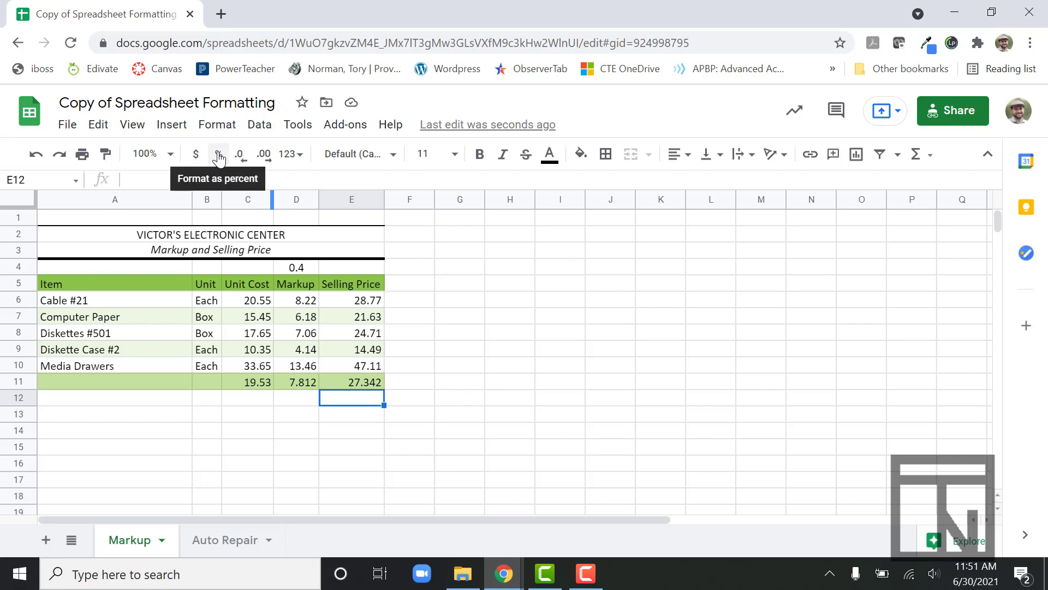
Step: Format the markup rate in D4 as a percentage with no decimal places
click(286, 269)
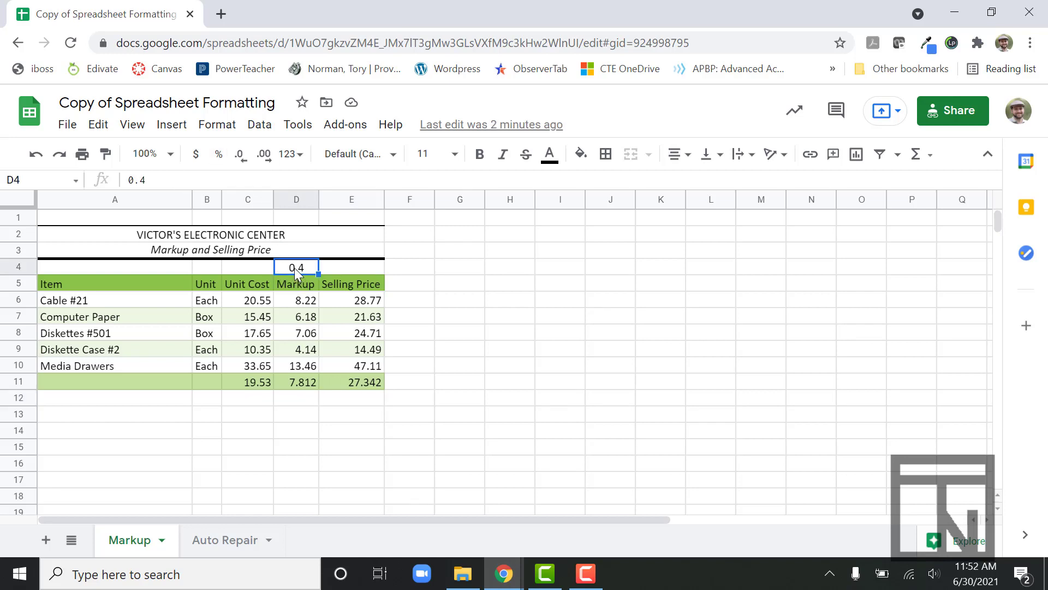
click(219, 163)
click(237, 161)
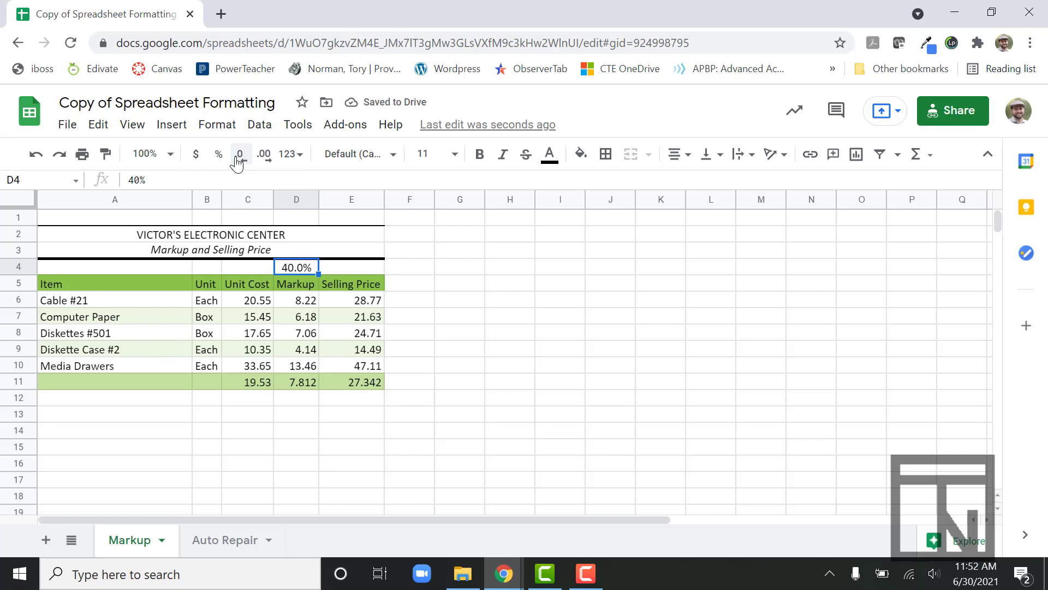
click(237, 161)
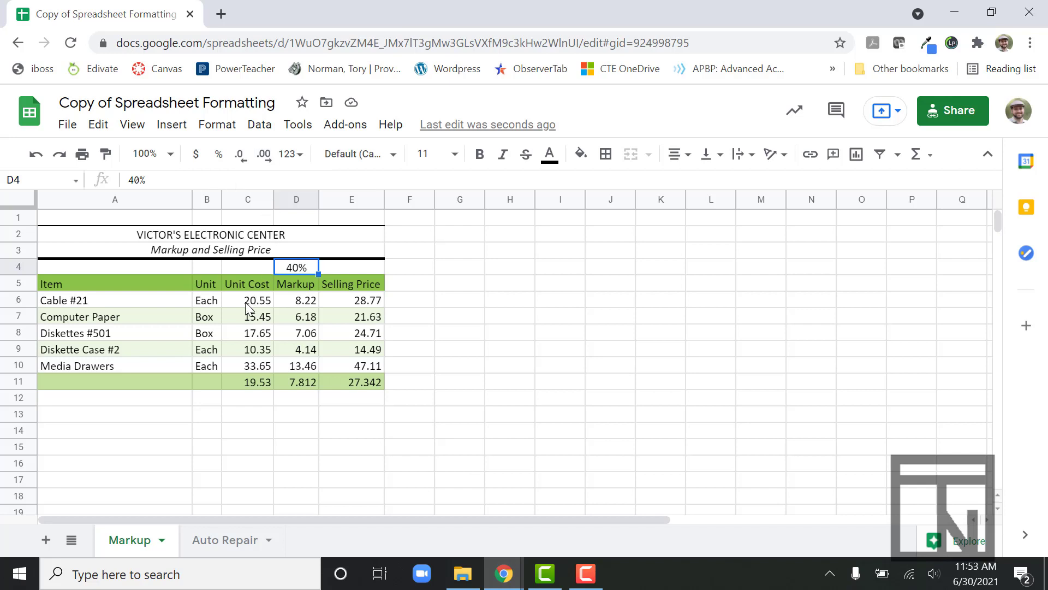
Step: Format the unit costs and their average in C6:C11 as currency
drag(246, 303, 241, 385)
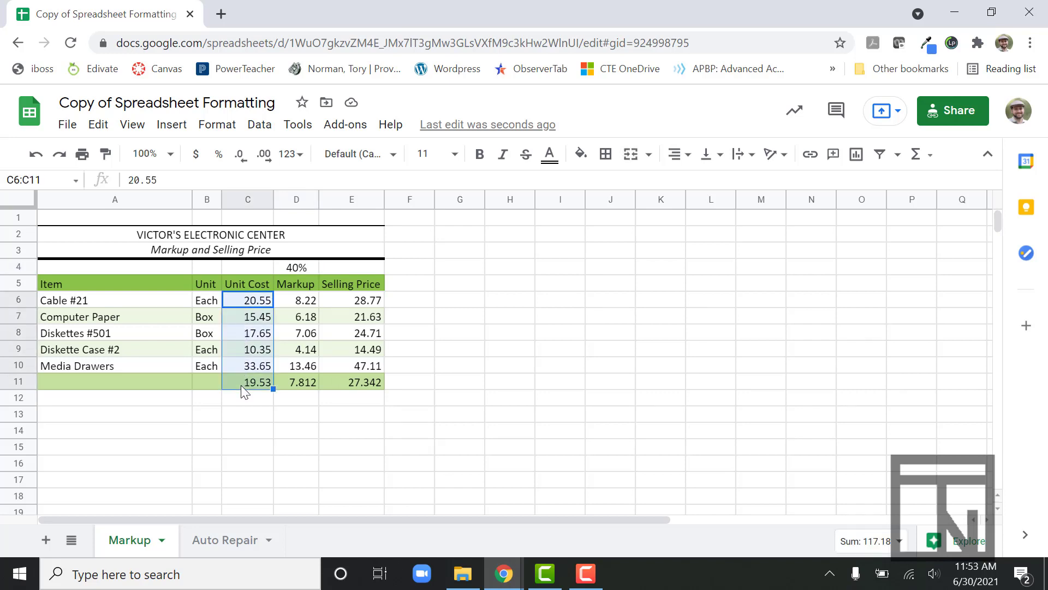
click(194, 155)
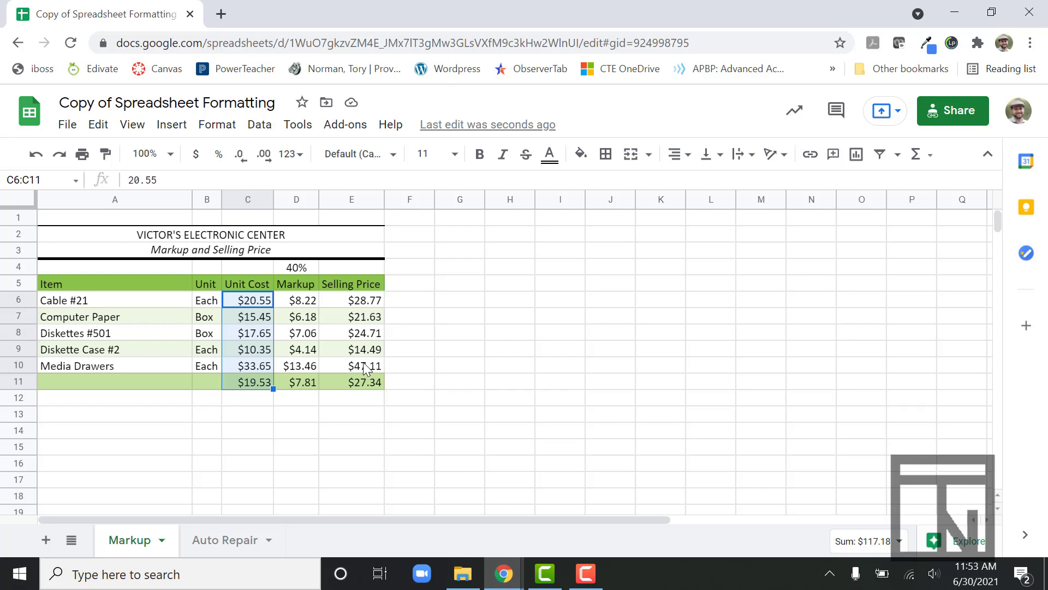
Step: Apply the Accounting number format to the markup and selling price values in D6:E11
click(296, 304)
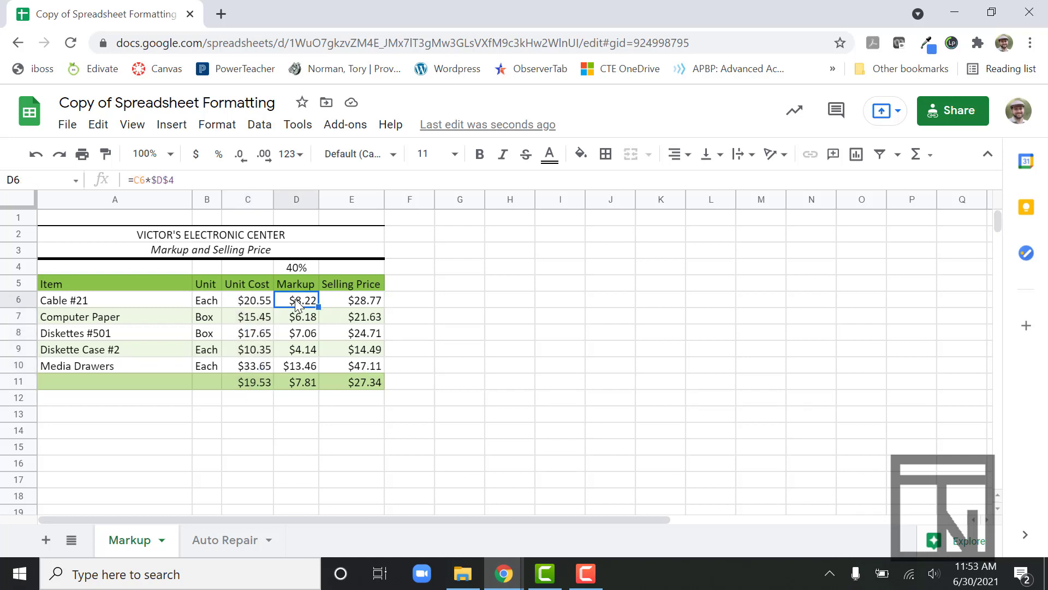
drag(297, 304, 356, 379)
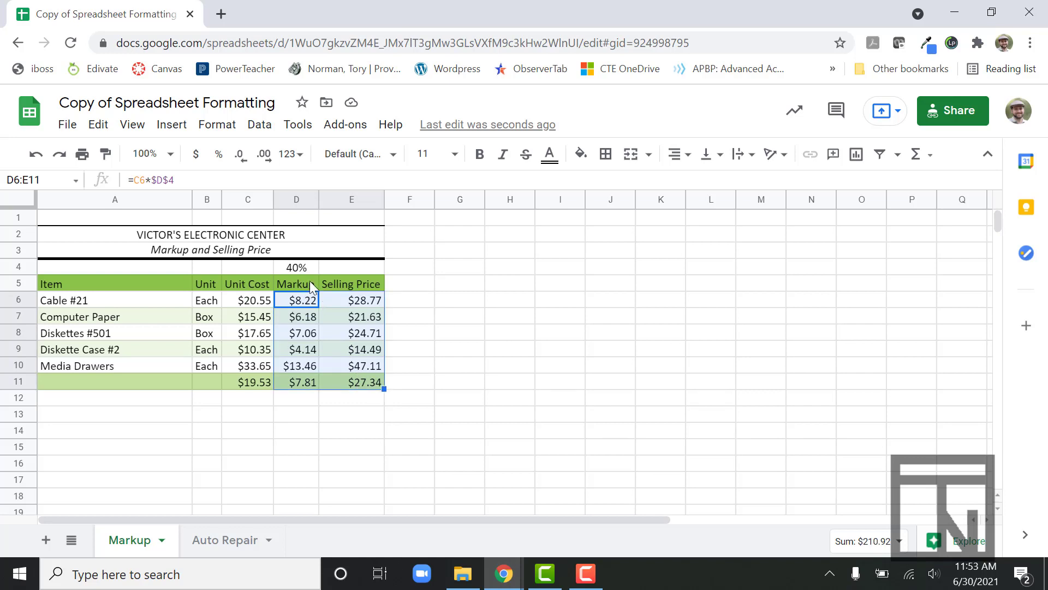
click(296, 165)
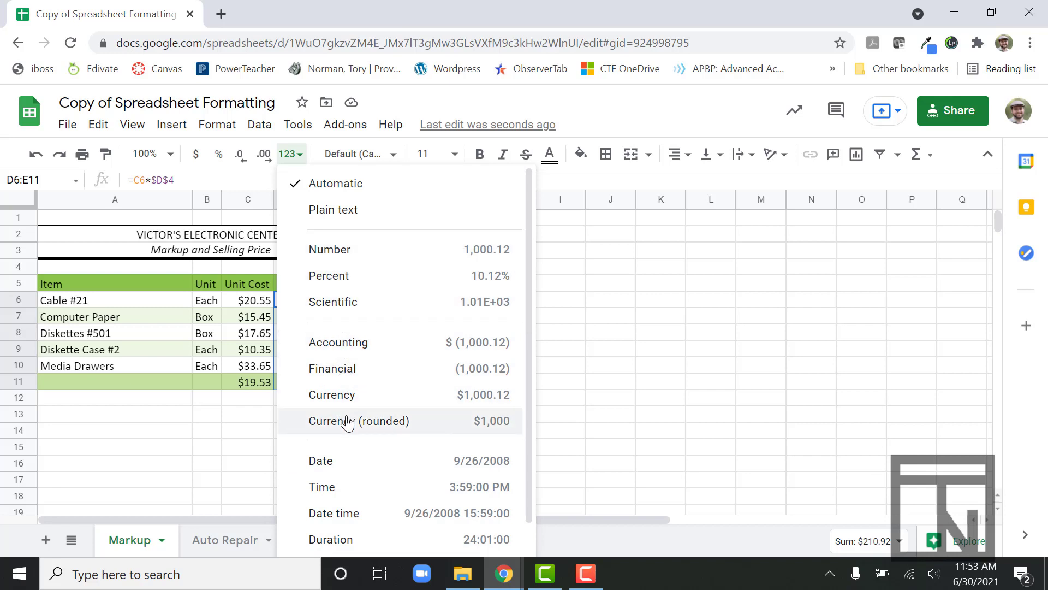
click(342, 352)
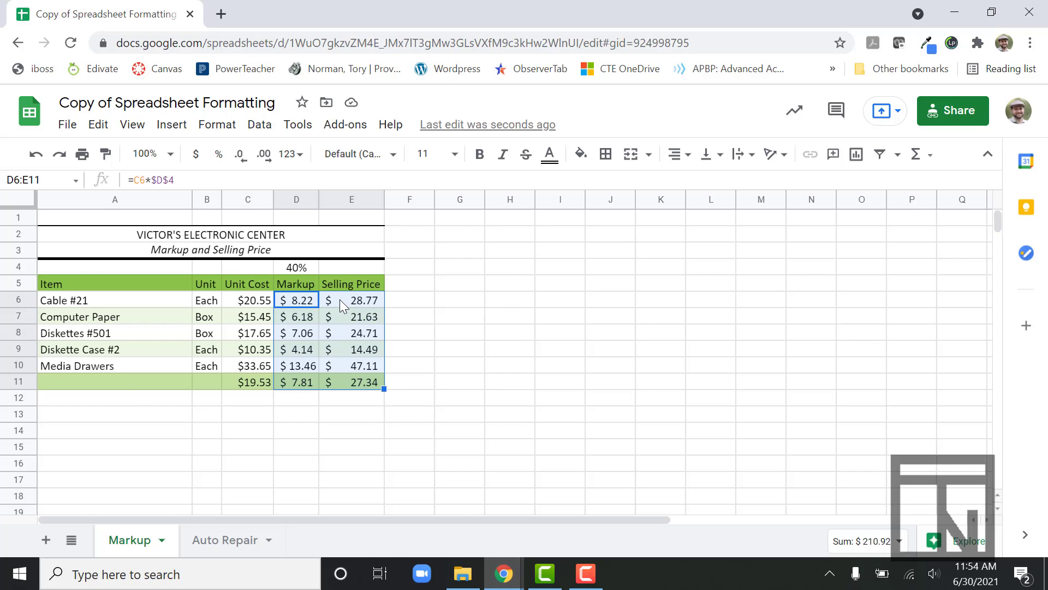
Step: Try the Financial number format on D6:E11, and return the range to the Accounting format
click(296, 155)
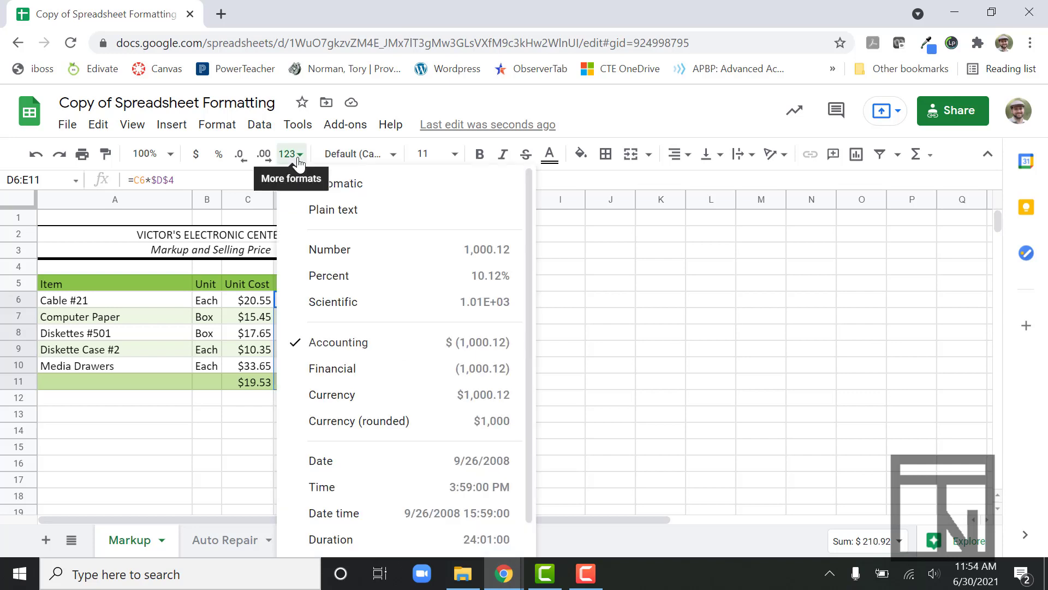
click(326, 367)
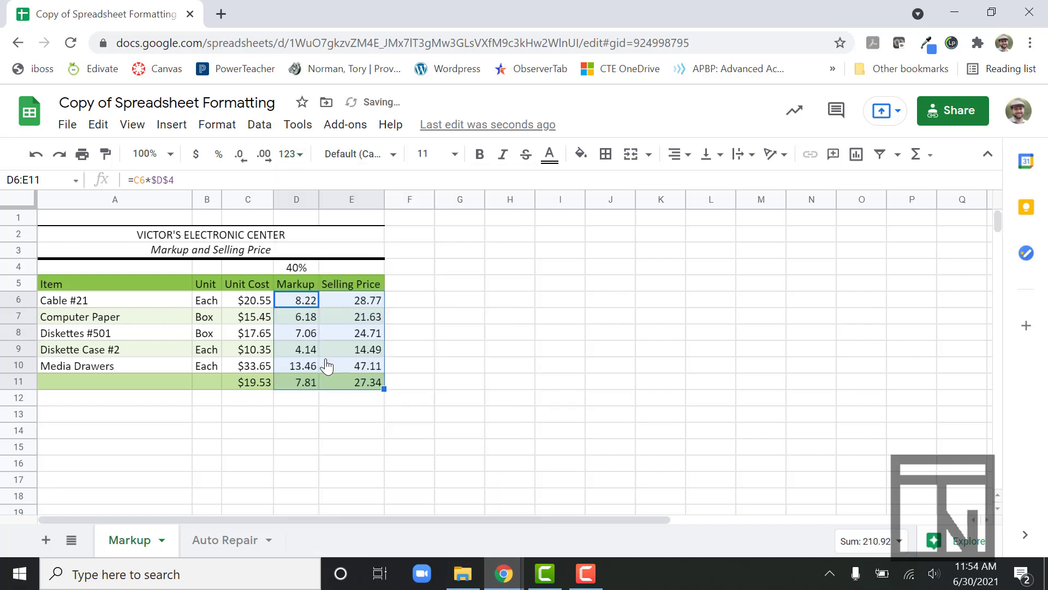
click(287, 155)
click(343, 353)
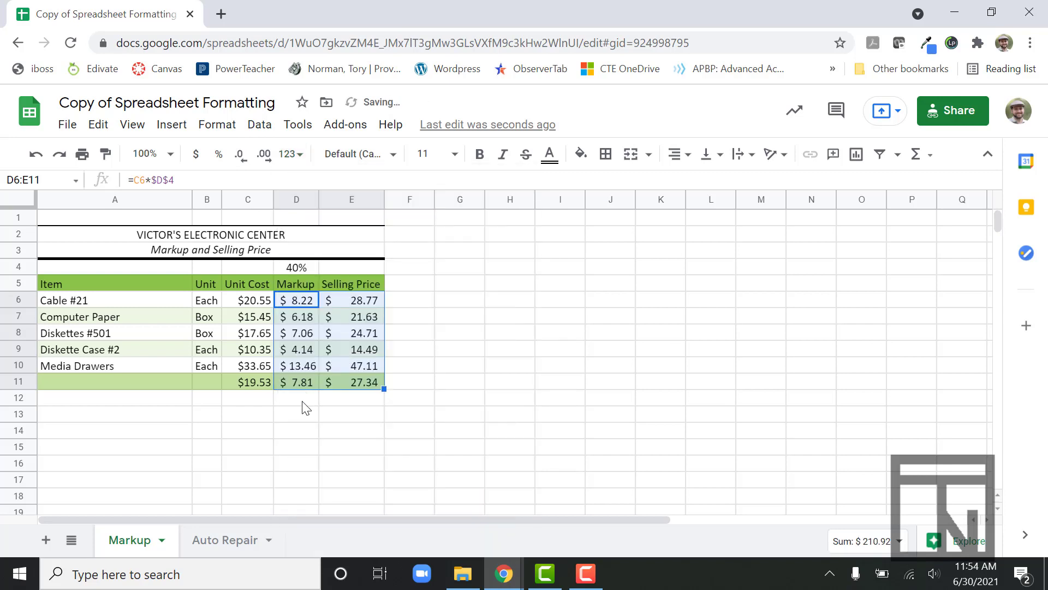
click(303, 405)
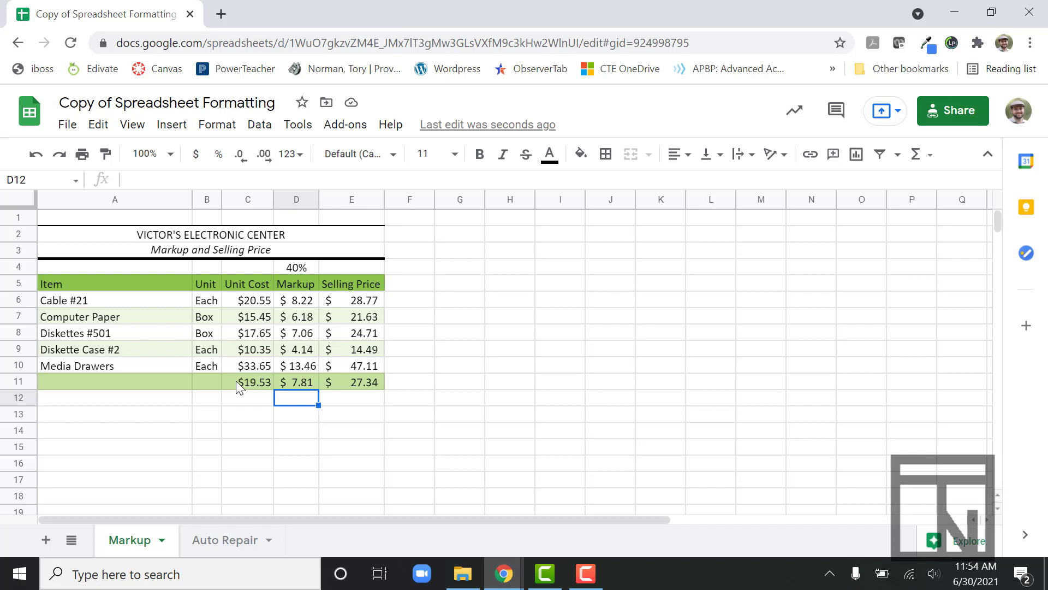
scroll(236, 382, down, 4)
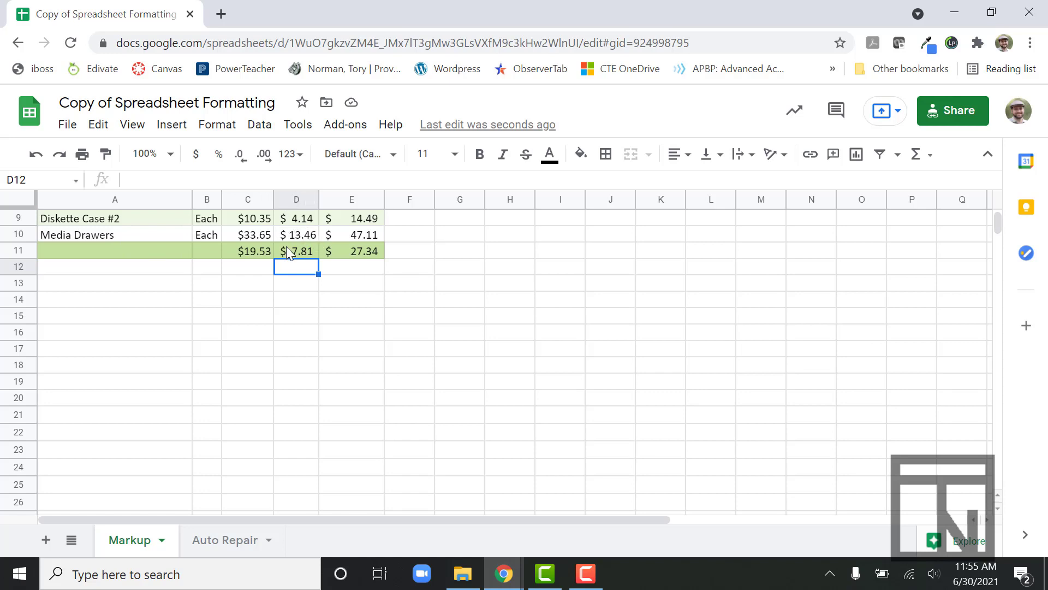
scroll(286, 247, up, 3)
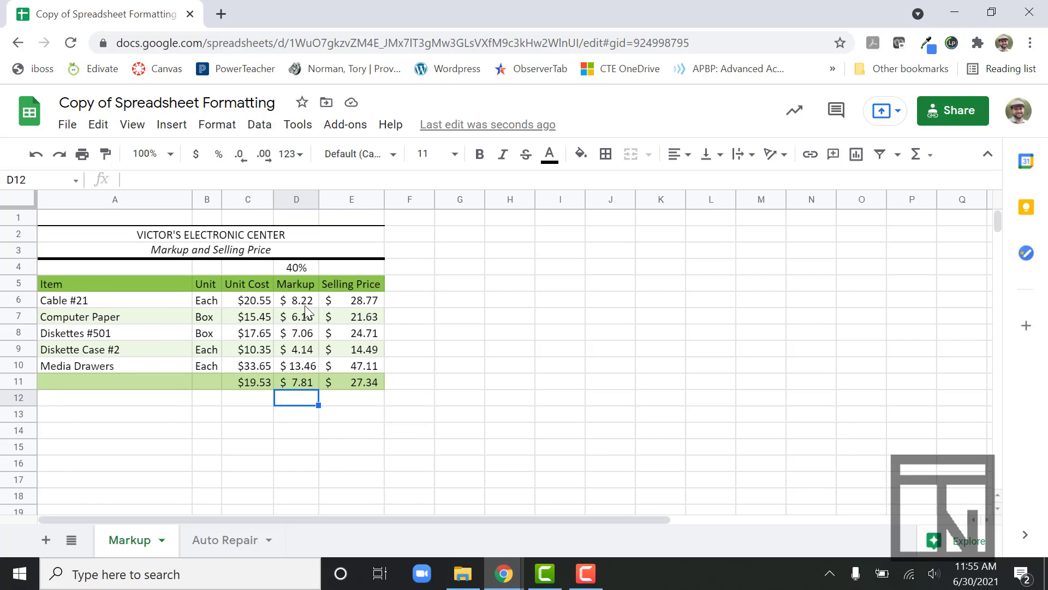
scroll(305, 333, down, 3)
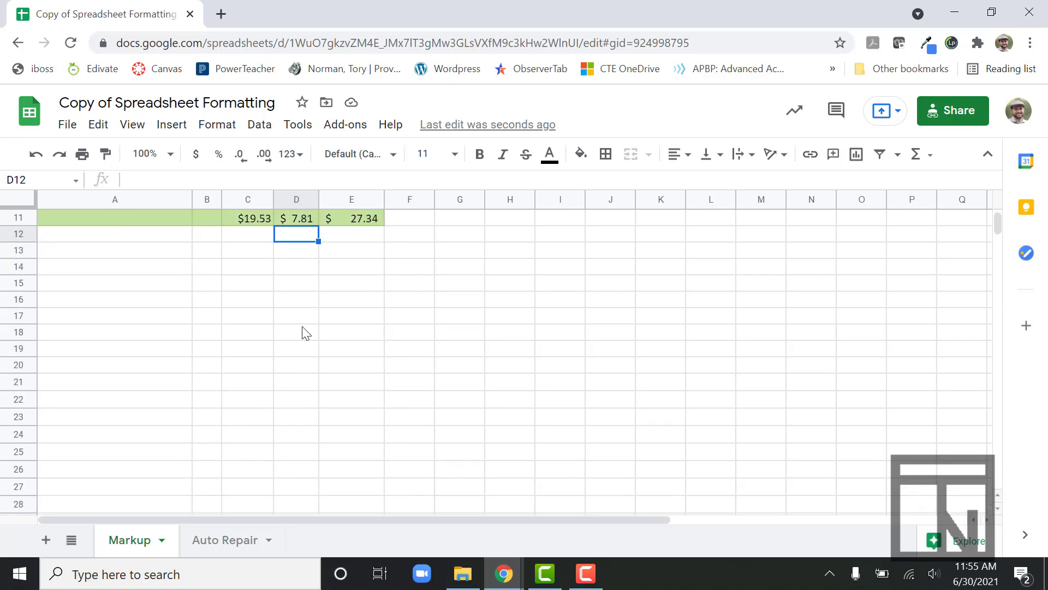
scroll(305, 333, up, 1)
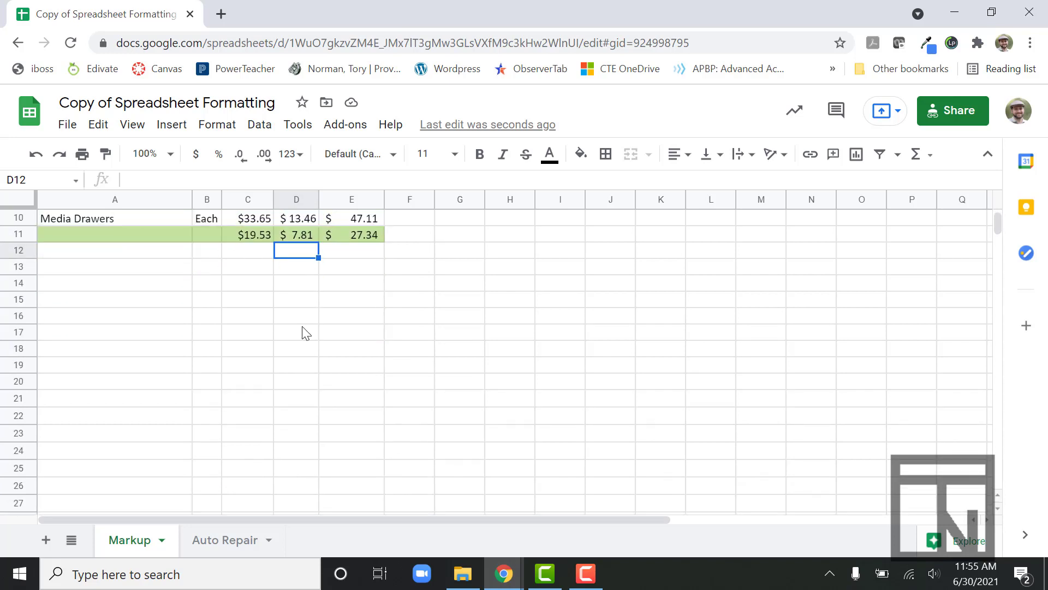
scroll(305, 334, up, 3)
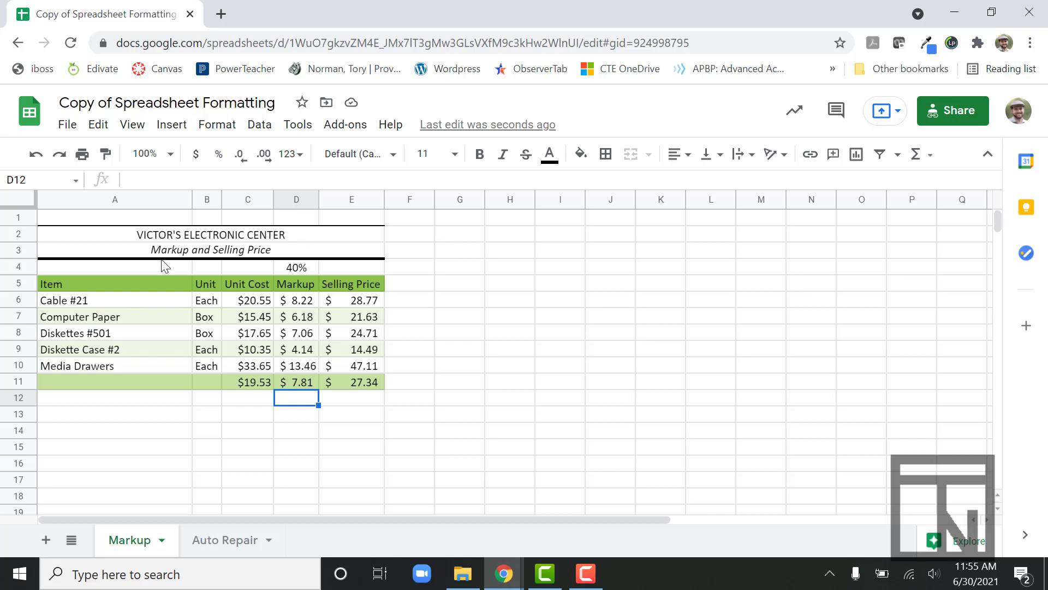
click(129, 284)
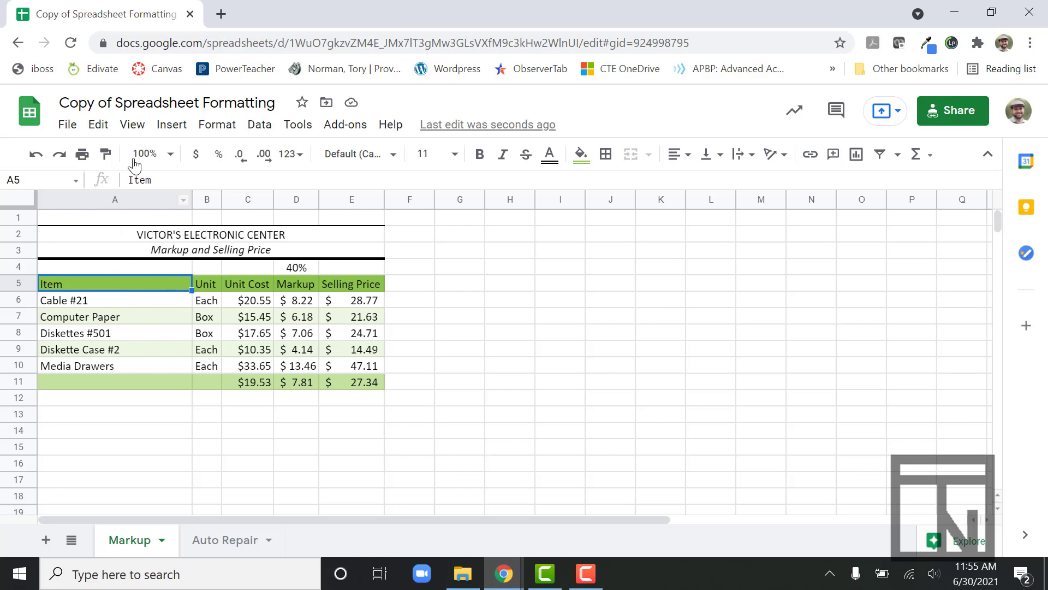
click(141, 131)
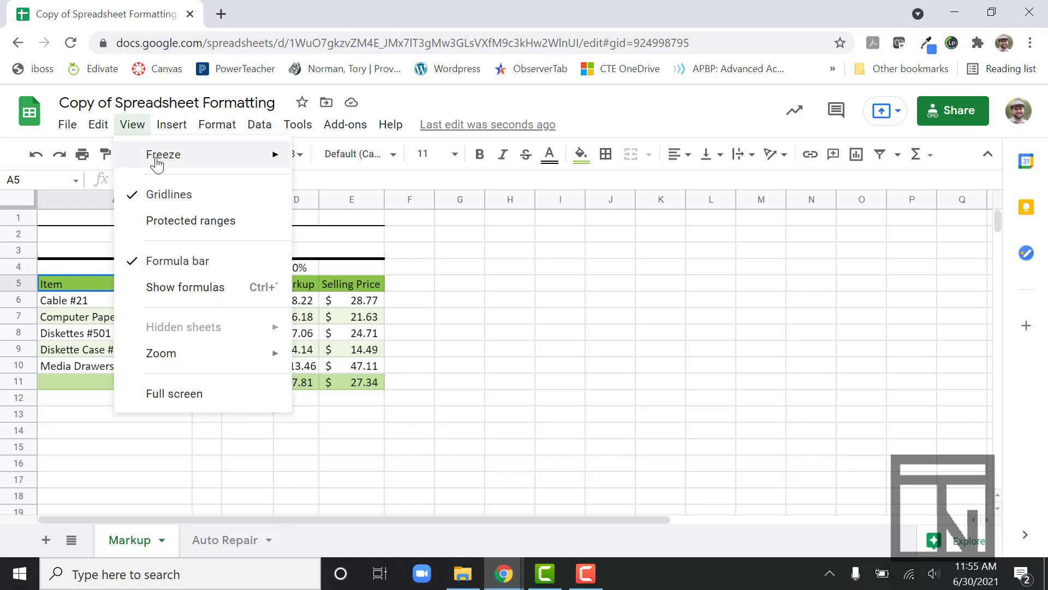
mouse_move(158, 164)
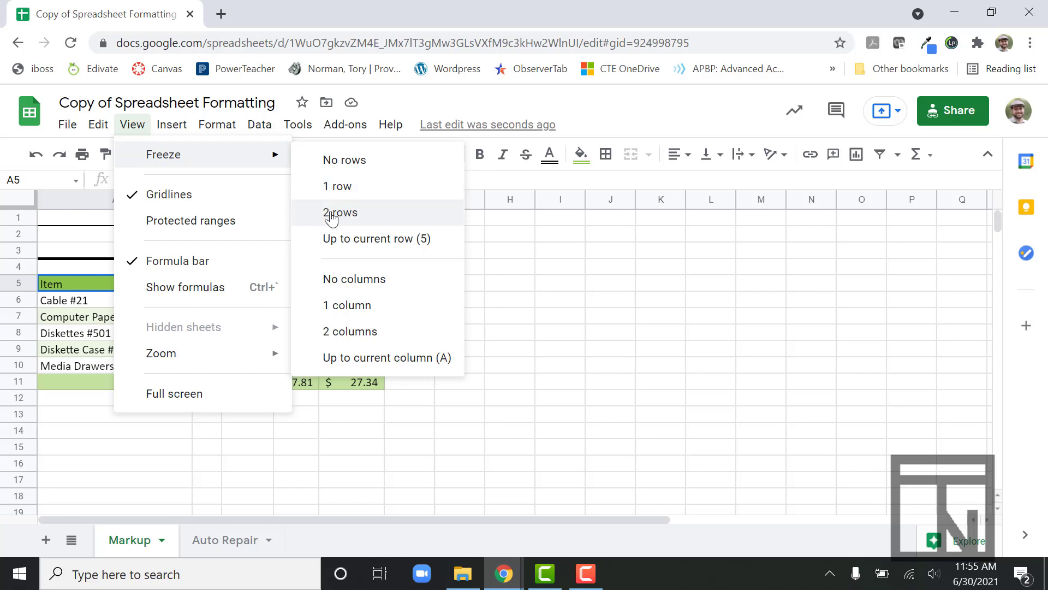
click(559, 269)
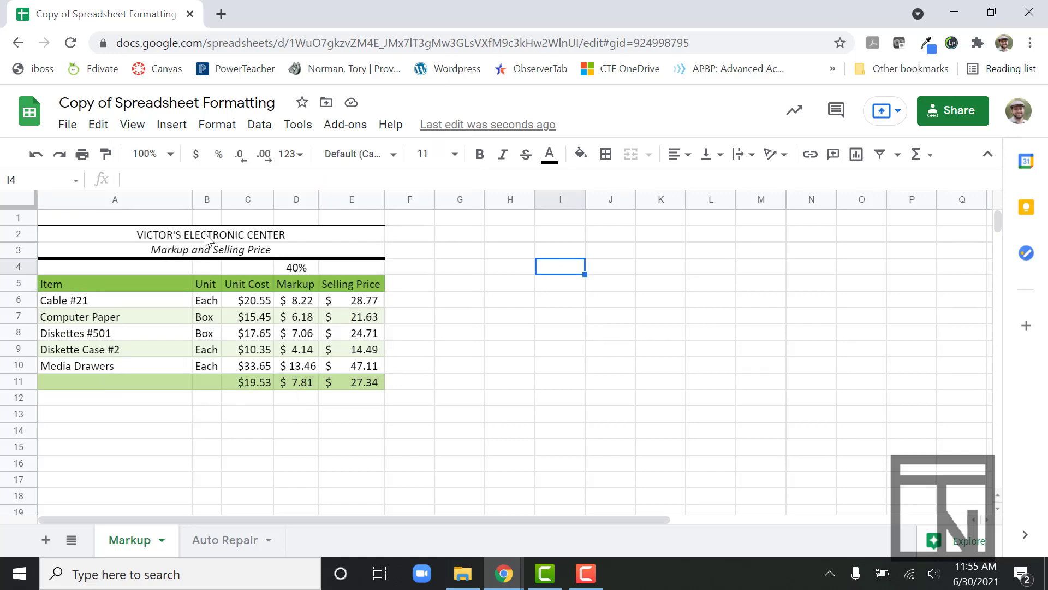
Step: Freeze the Markup sheet's rows up to the header row 5, and check that they hold while scrolling
click(145, 284)
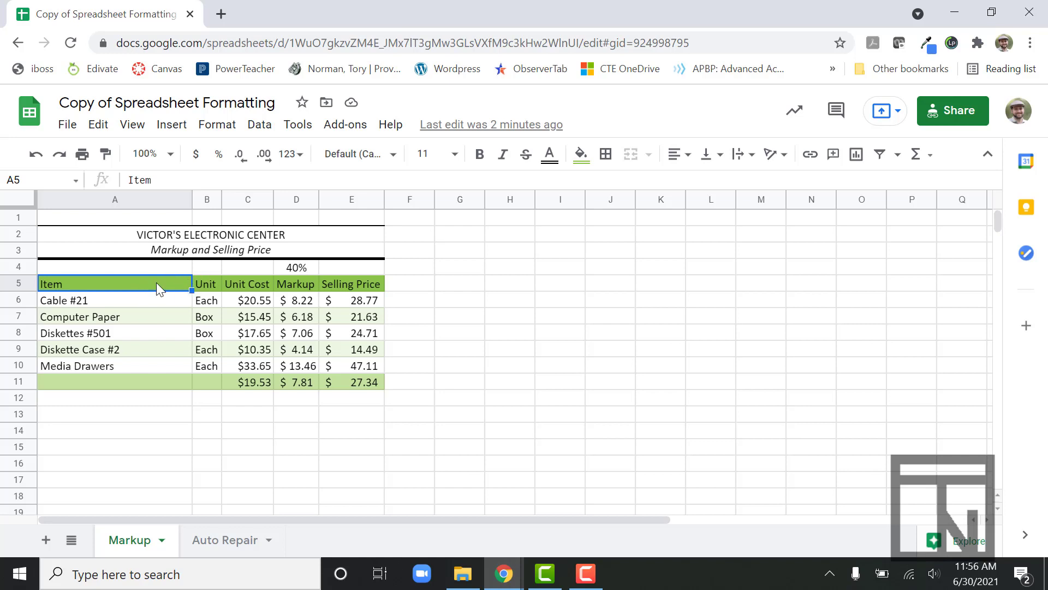
click(134, 125)
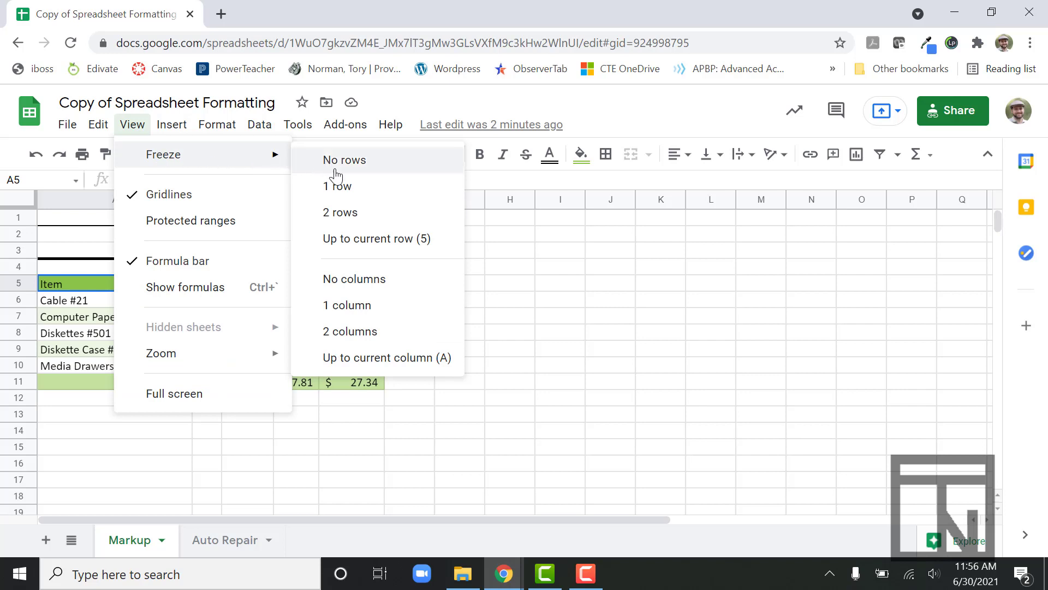
click(355, 249)
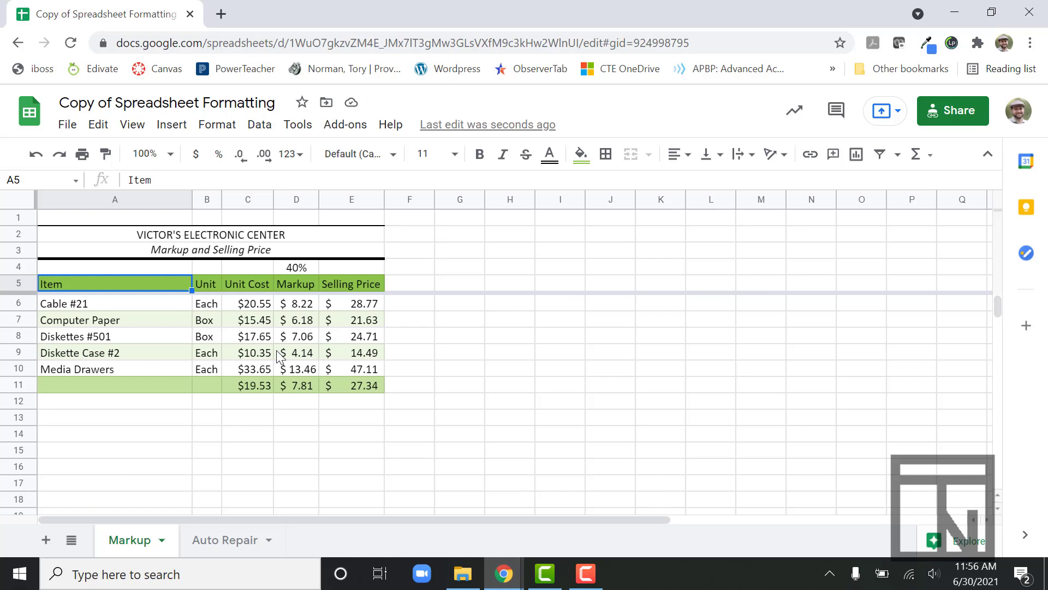
scroll(280, 357, down, 3)
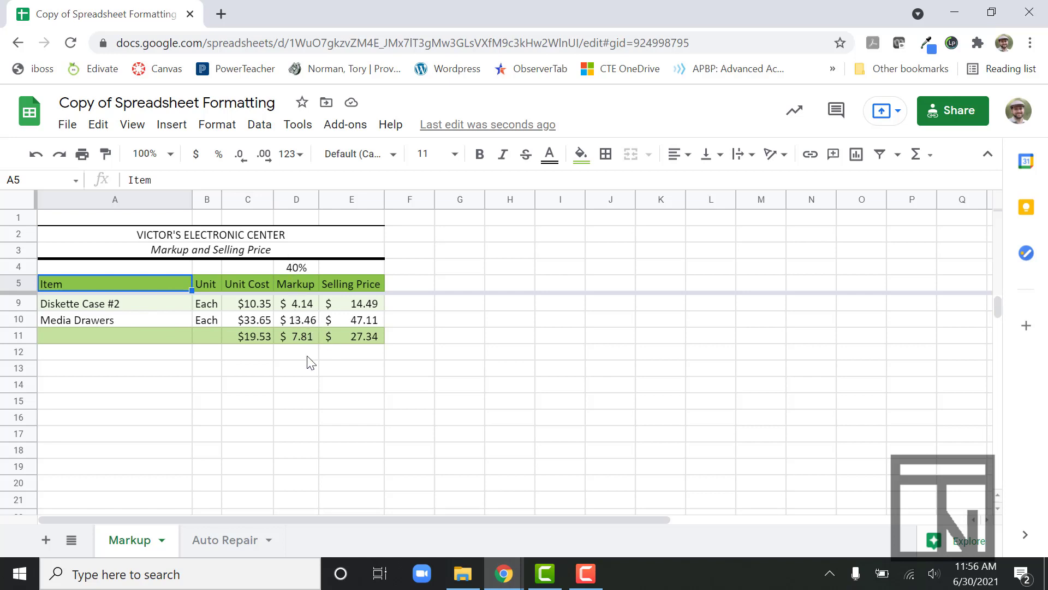
scroll(208, 324, up, 1)
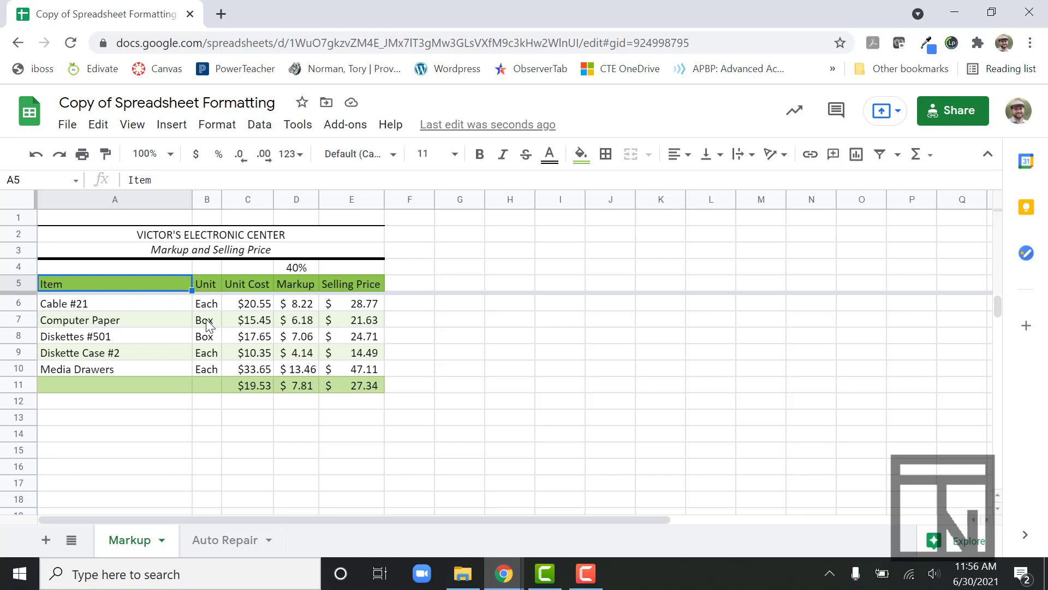
click(434, 419)
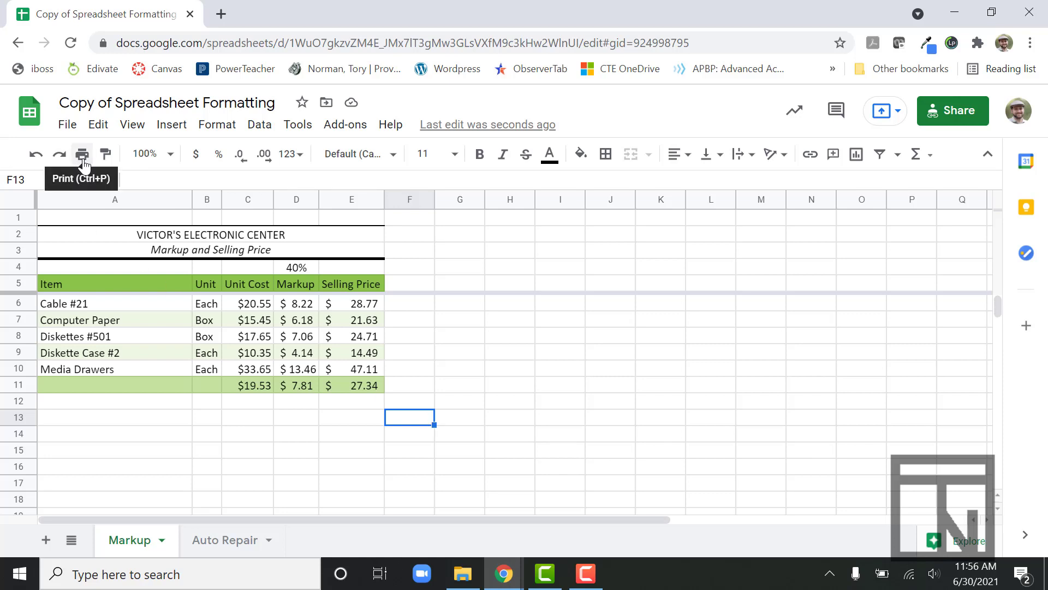
Step: Open the print settings for the current sheet and set the page orientation to Landscape
click(64, 125)
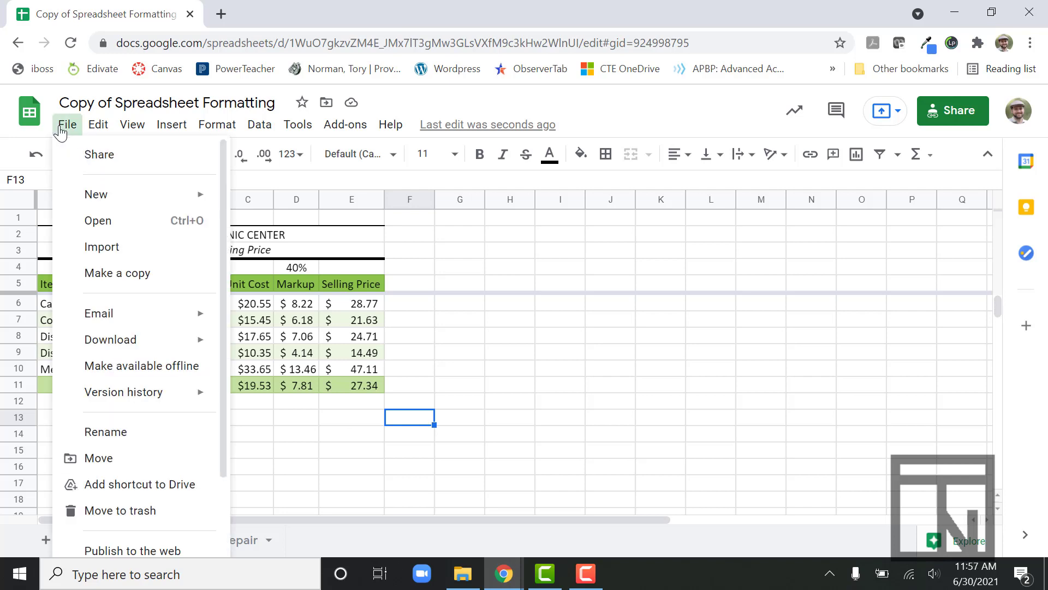
scroll(93, 537, down, 2)
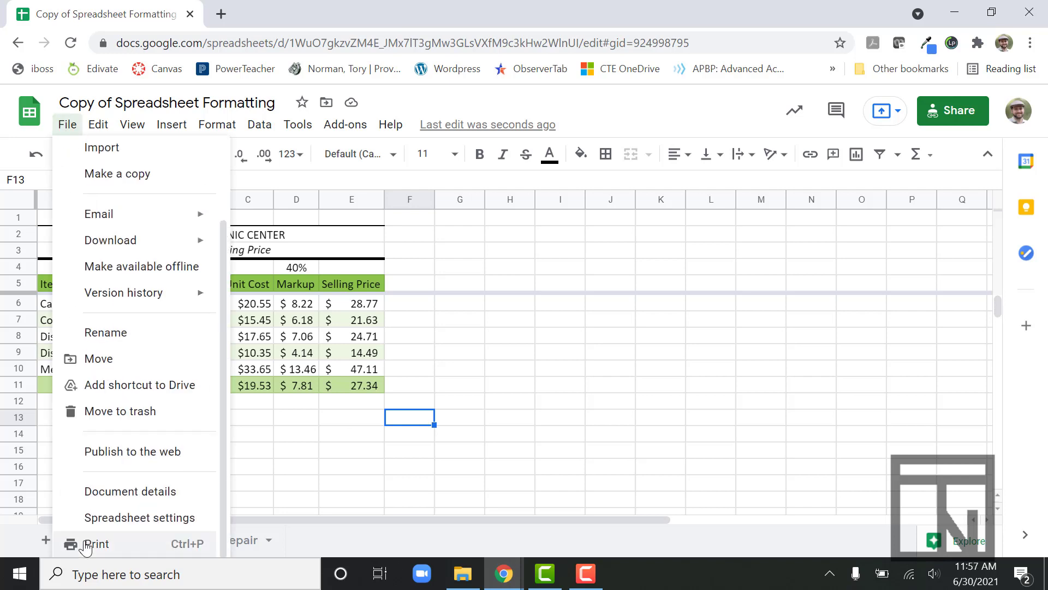
click(90, 541)
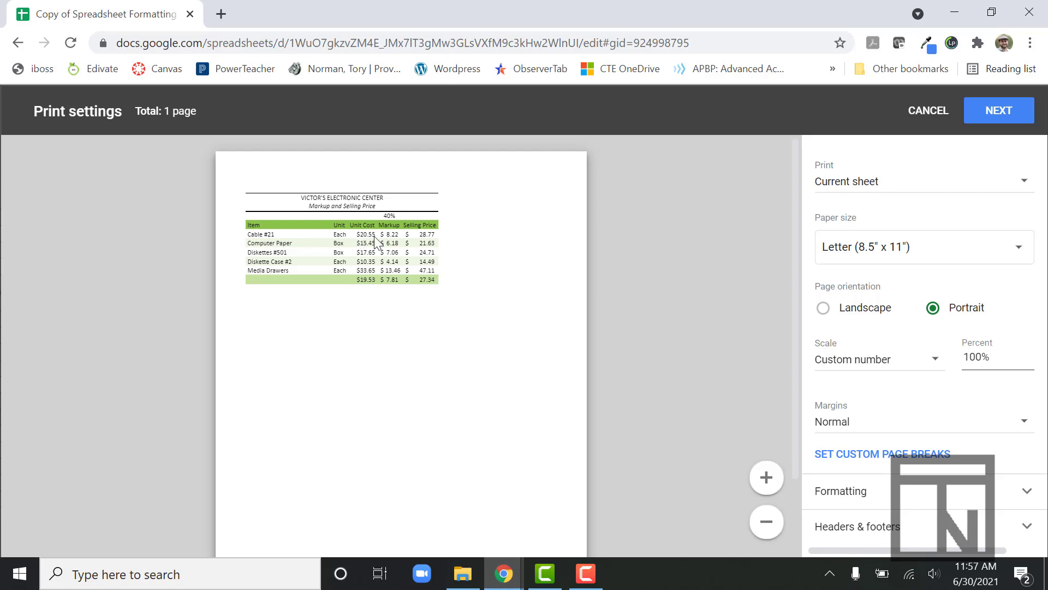
click(824, 309)
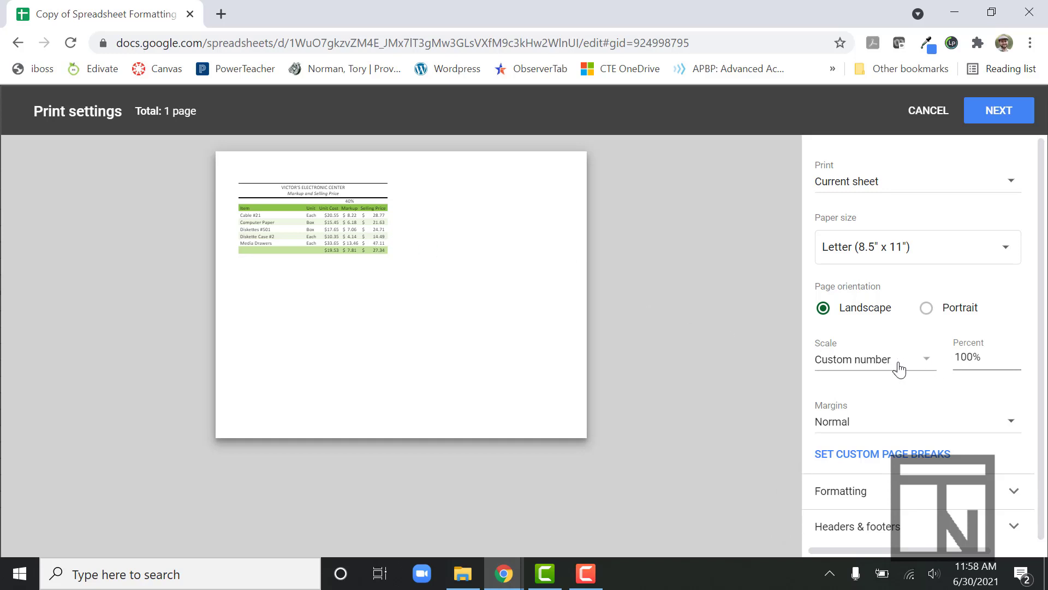
Step: Try custom print scales of 300% and 200% for the sheet
click(966, 358)
text(300)
key(Return)
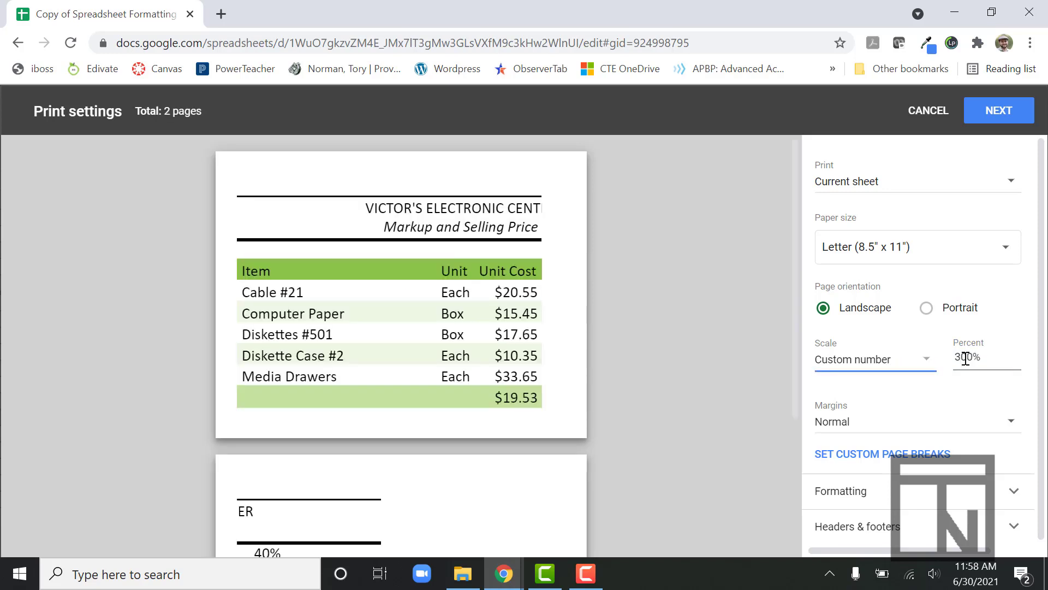
drag(956, 358, 966, 358)
text(20)
click(924, 358)
click(894, 362)
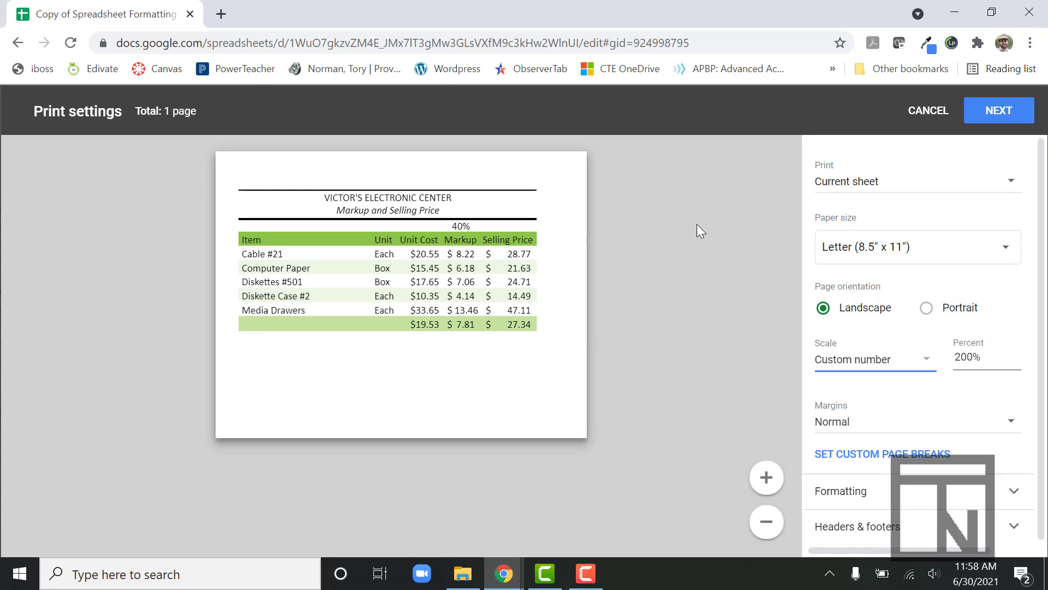
Step: Set the print scale to Fit to page, continue to the print preview, and leave it without saving a PDF
click(860, 367)
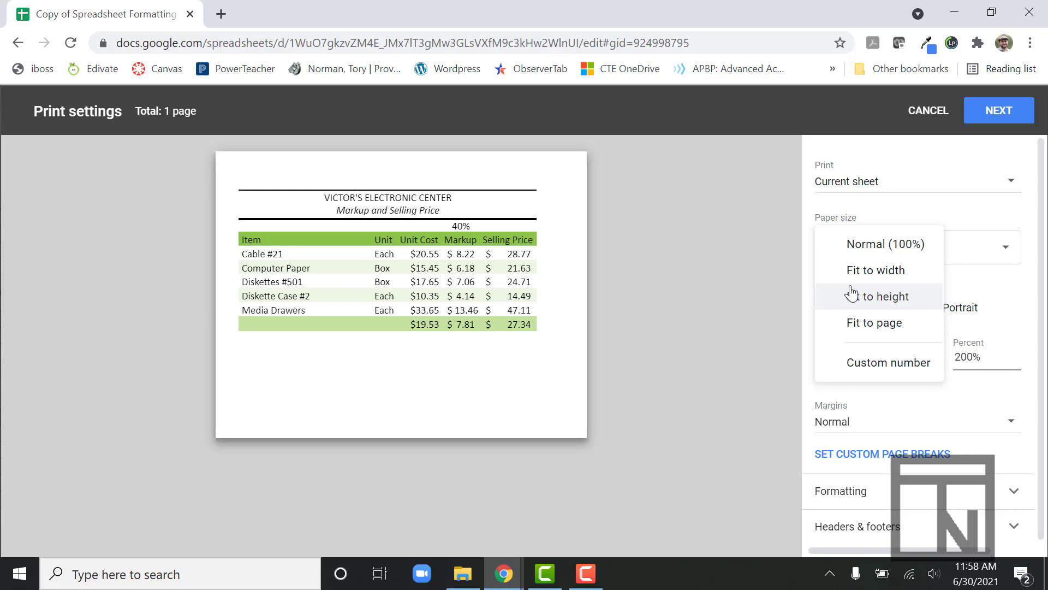
click(857, 325)
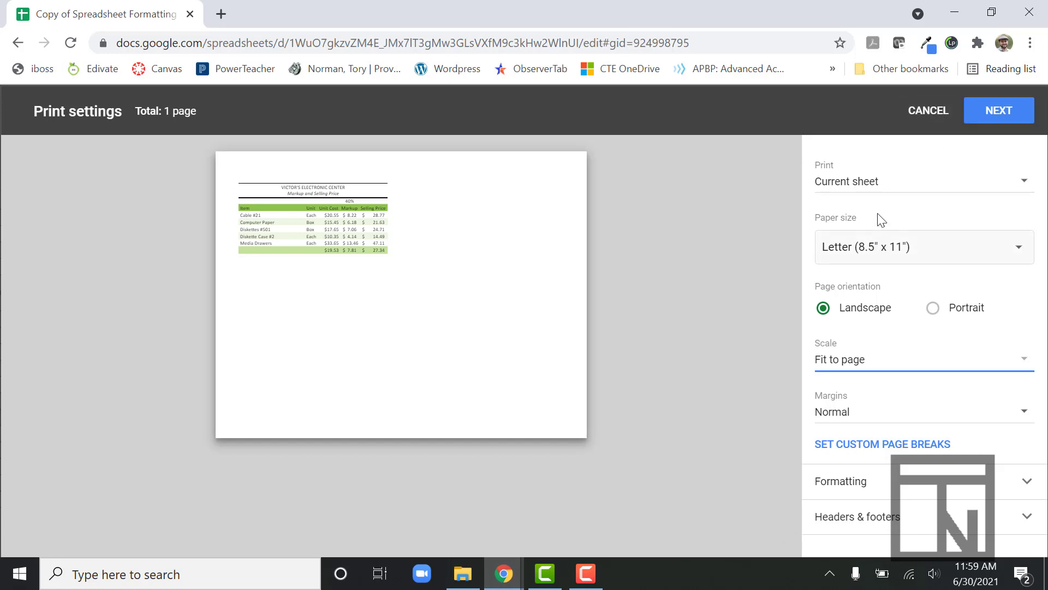
click(998, 123)
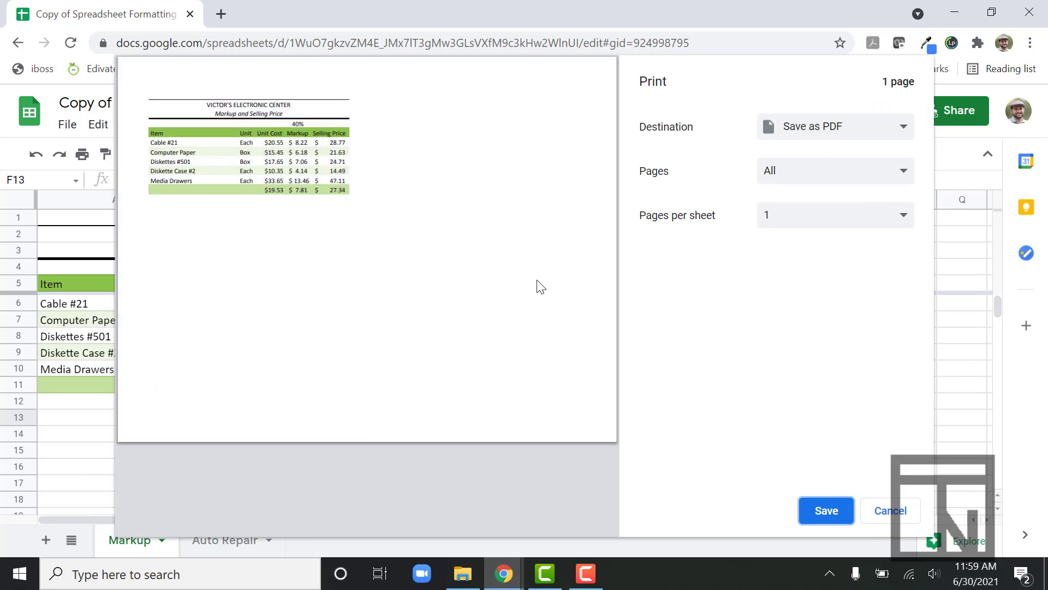
click(889, 510)
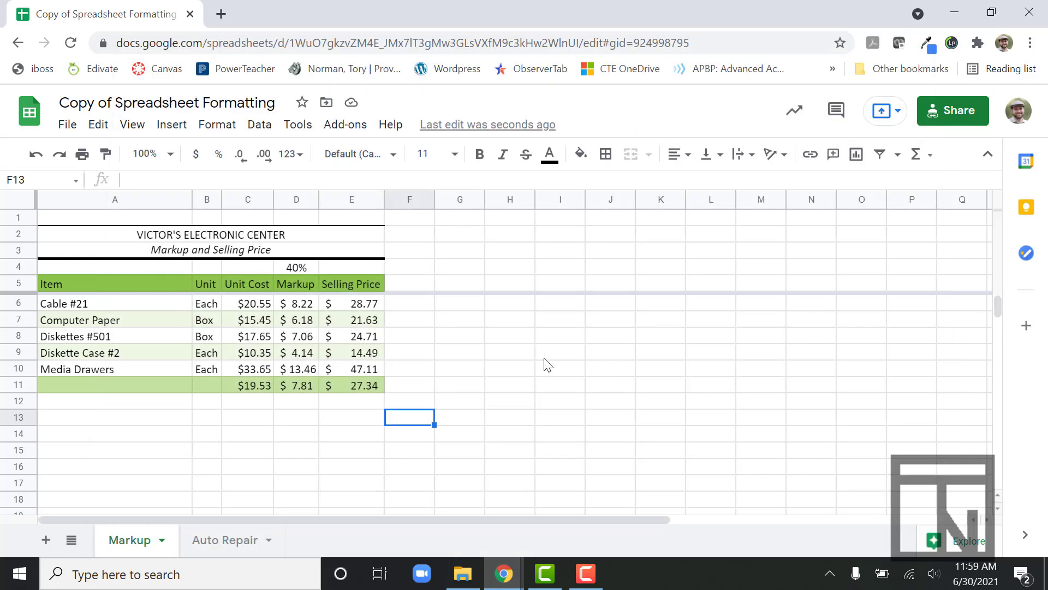
Step: Reopen the print settings to review them, and close them without printing
key(ctrl+p)
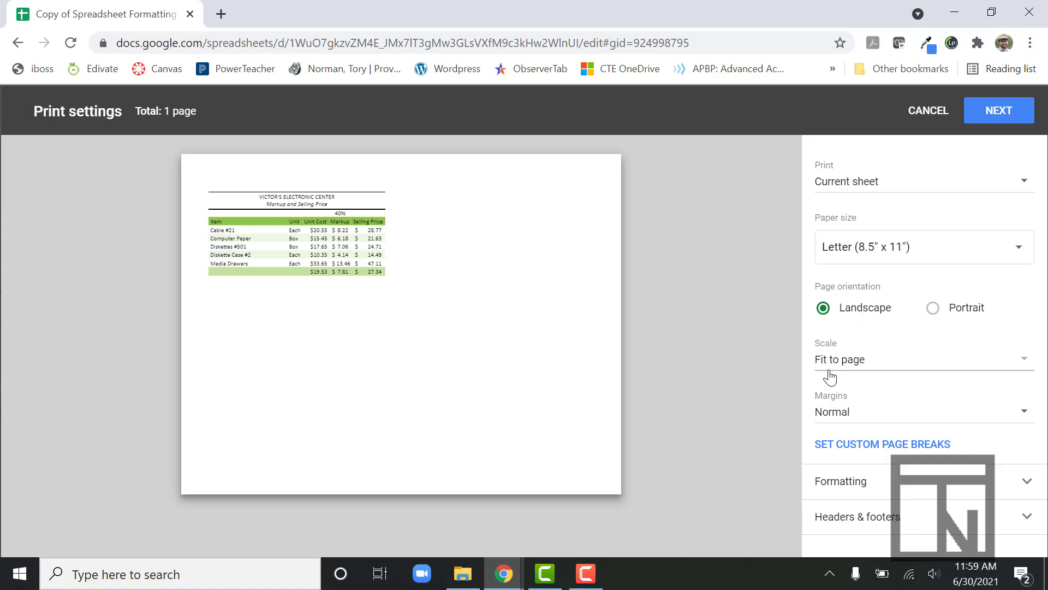
click(926, 111)
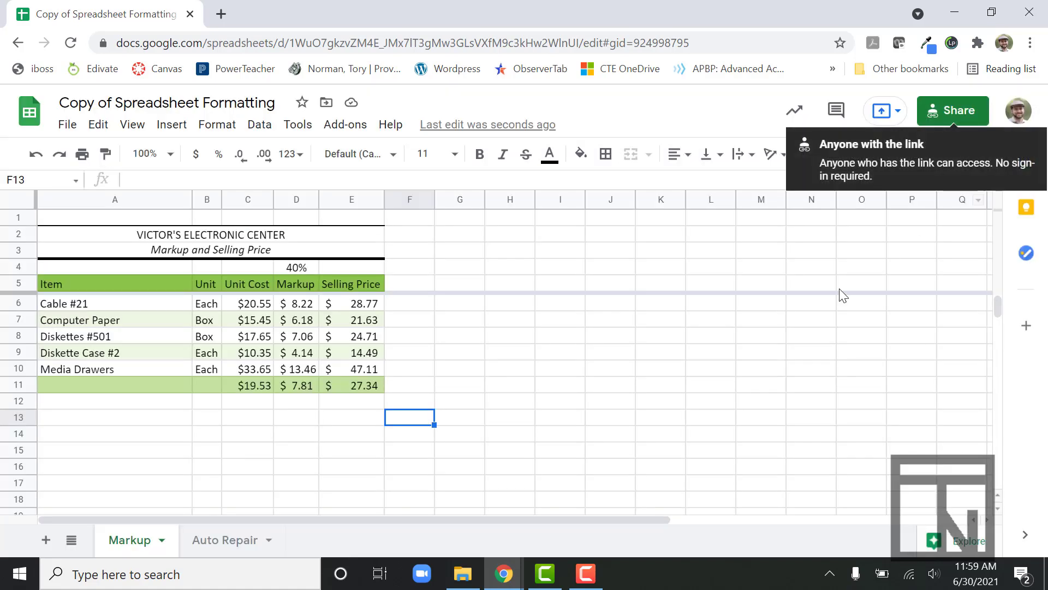